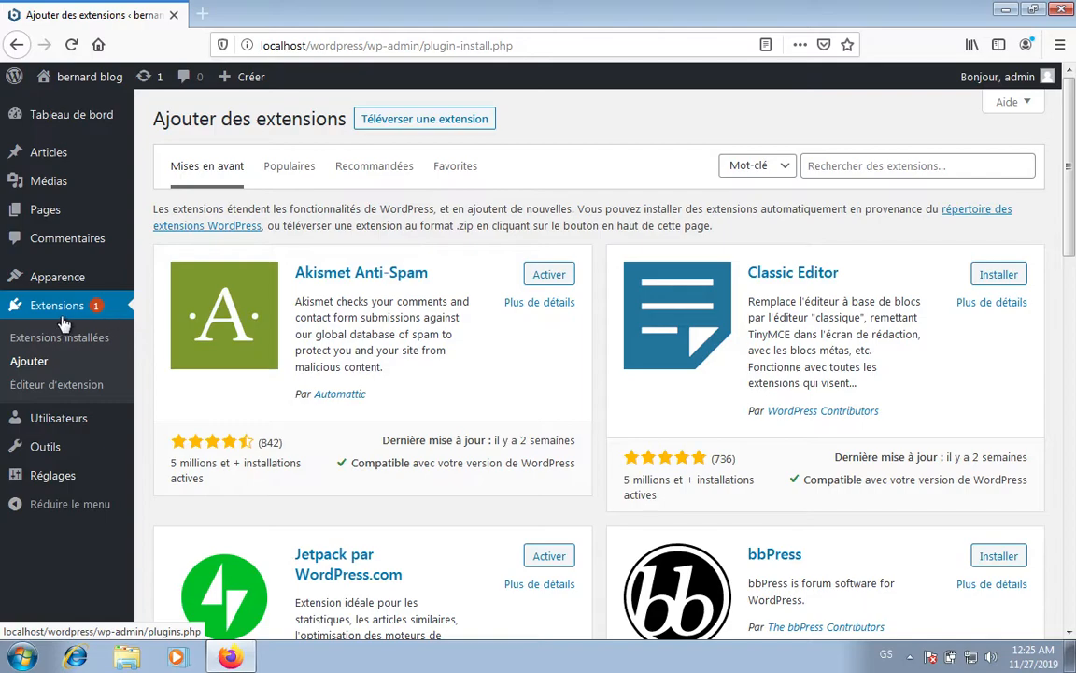
Open the page for adding extensions and look through the featured extensions and popular tags
left_click(42, 360)
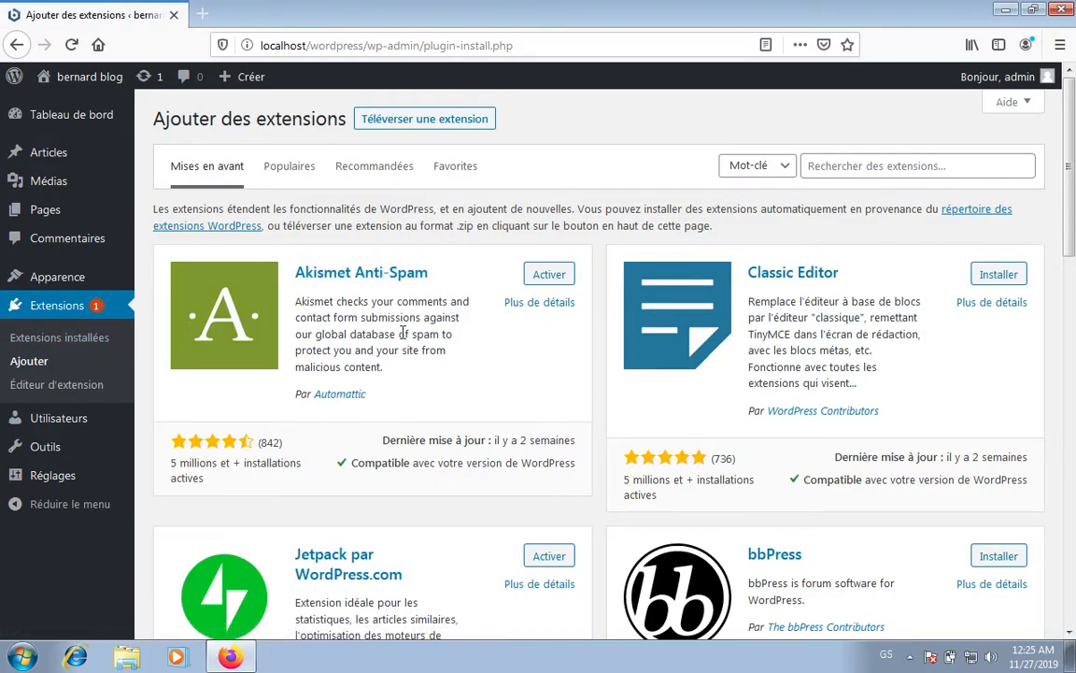
scroll(404, 332, "down", 5)
scroll(403, 332, "down", 10)
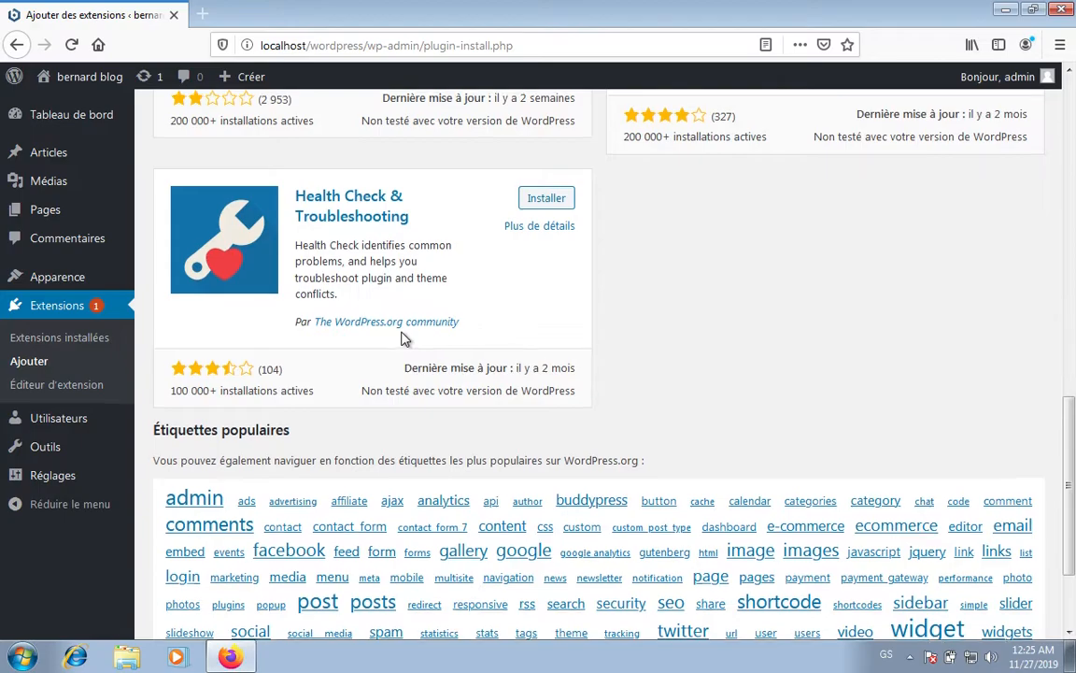
scroll(404, 338, "up", 15)
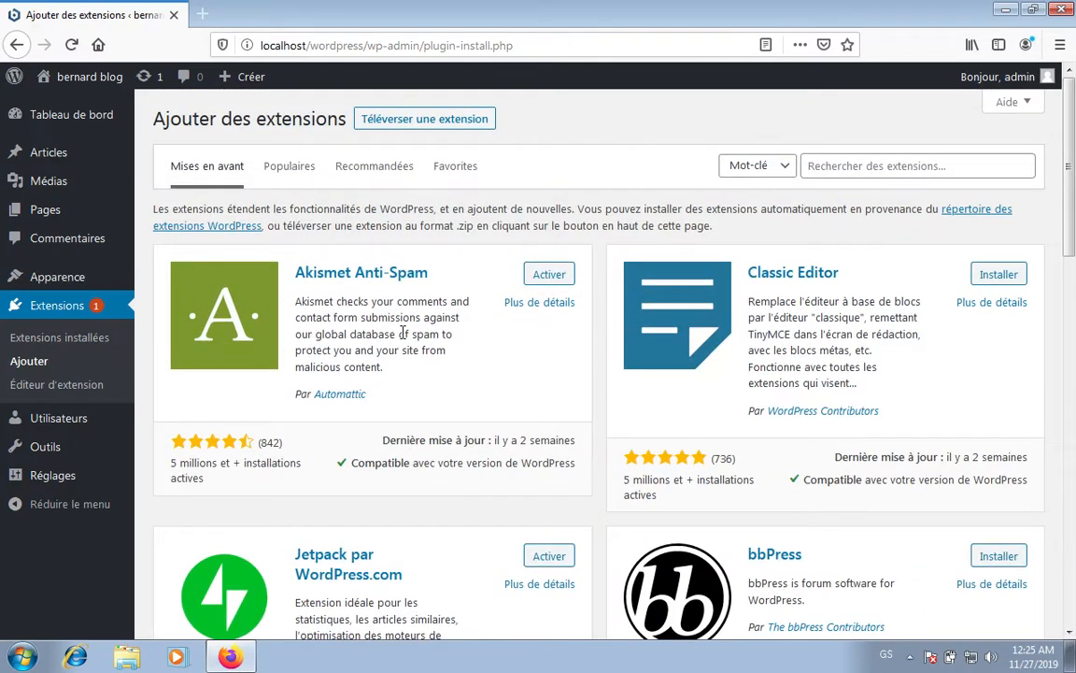
Browse the popular extensions, examining what each one offers from contact forms to page builders
left_click(290, 172)
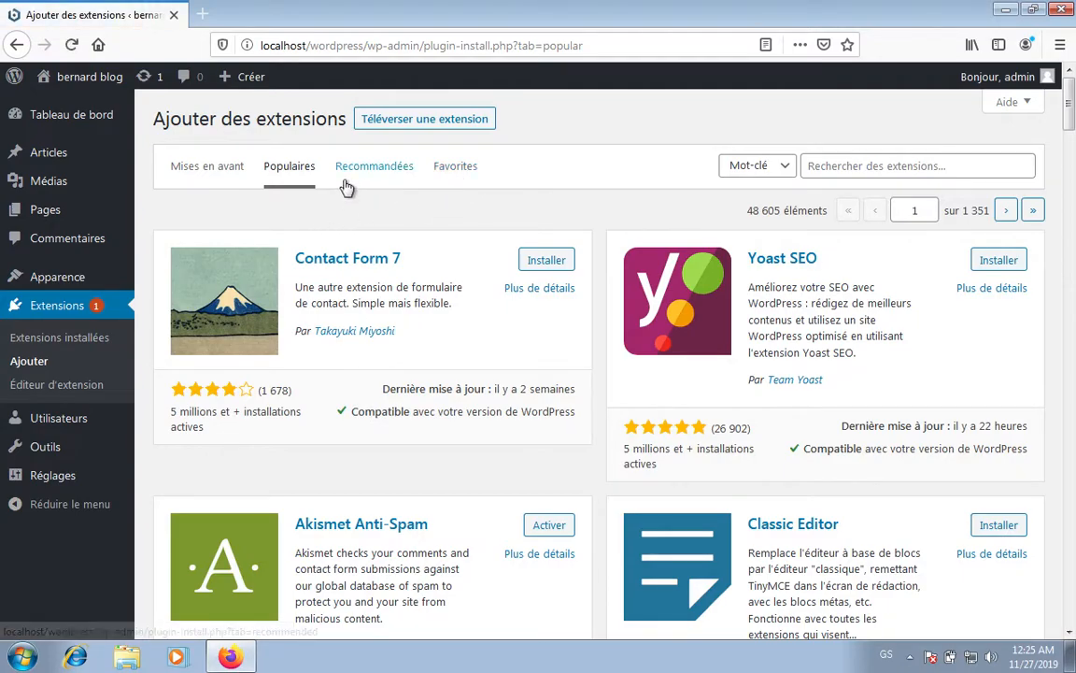
left_click(837, 167)
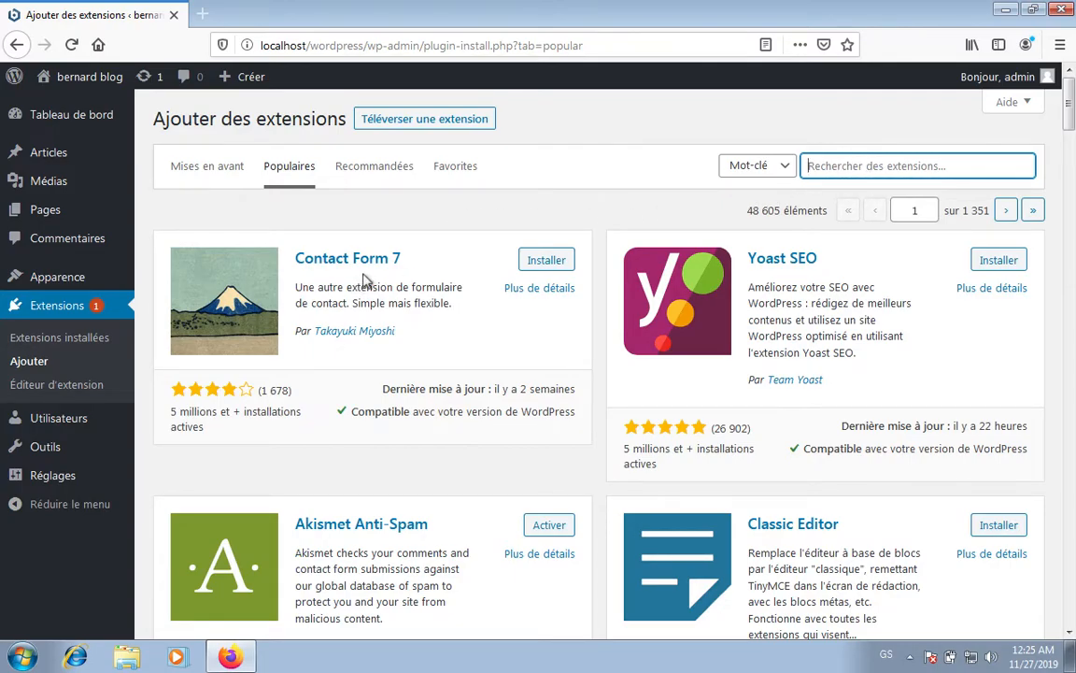
scroll(540, 339, "down", 2)
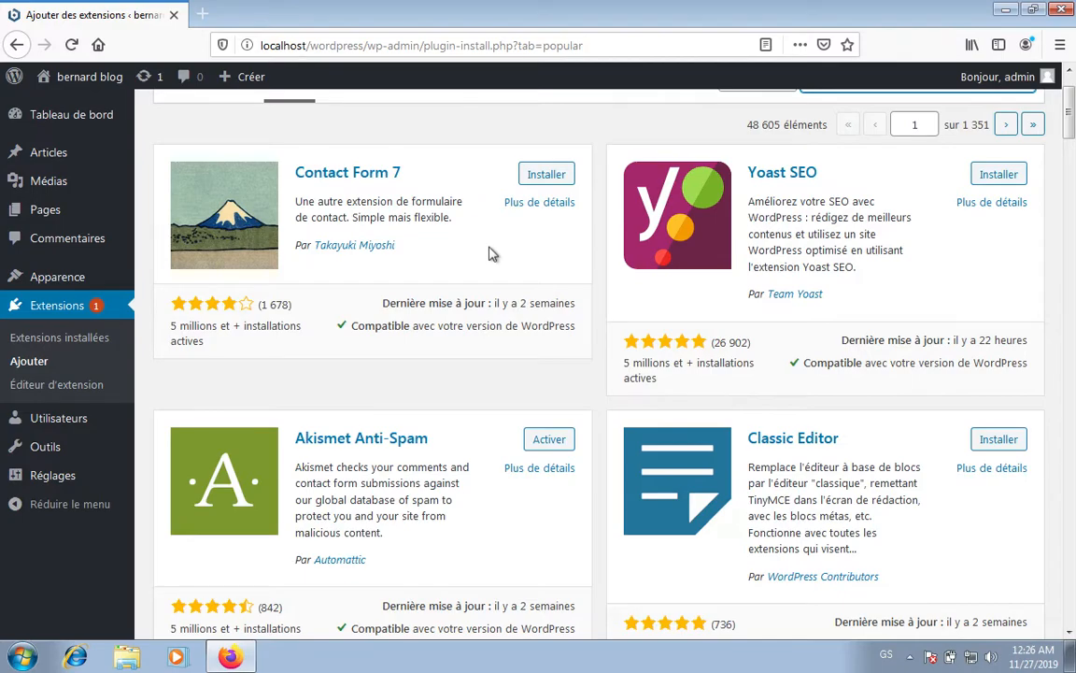
scroll(493, 255, "down", 3)
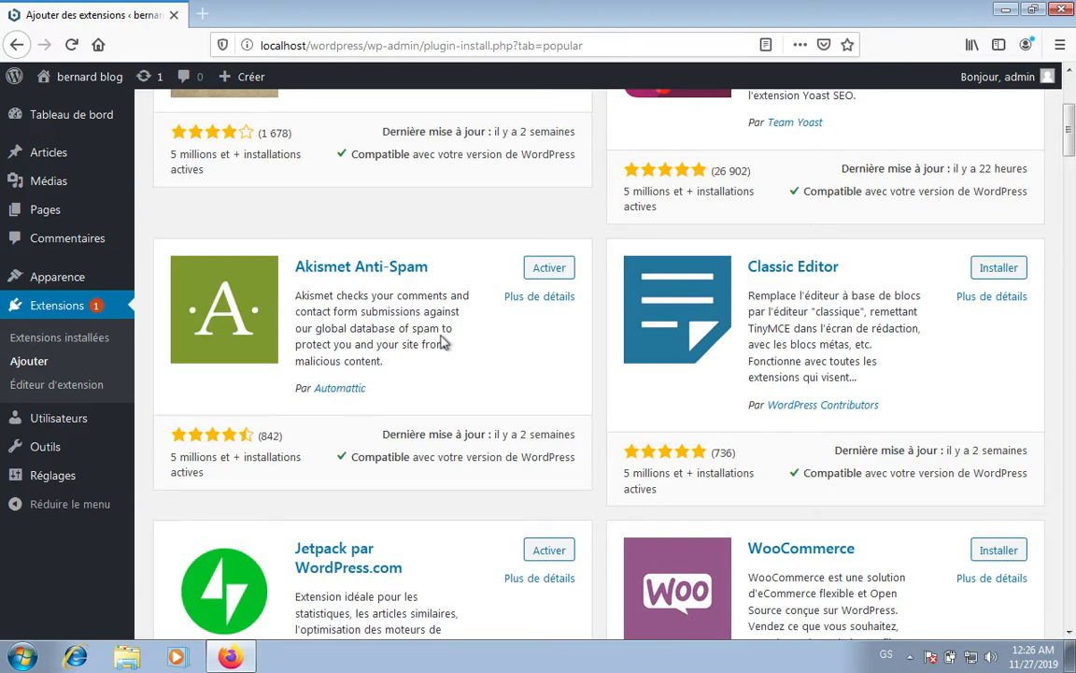
scroll(467, 345, "down", 3)
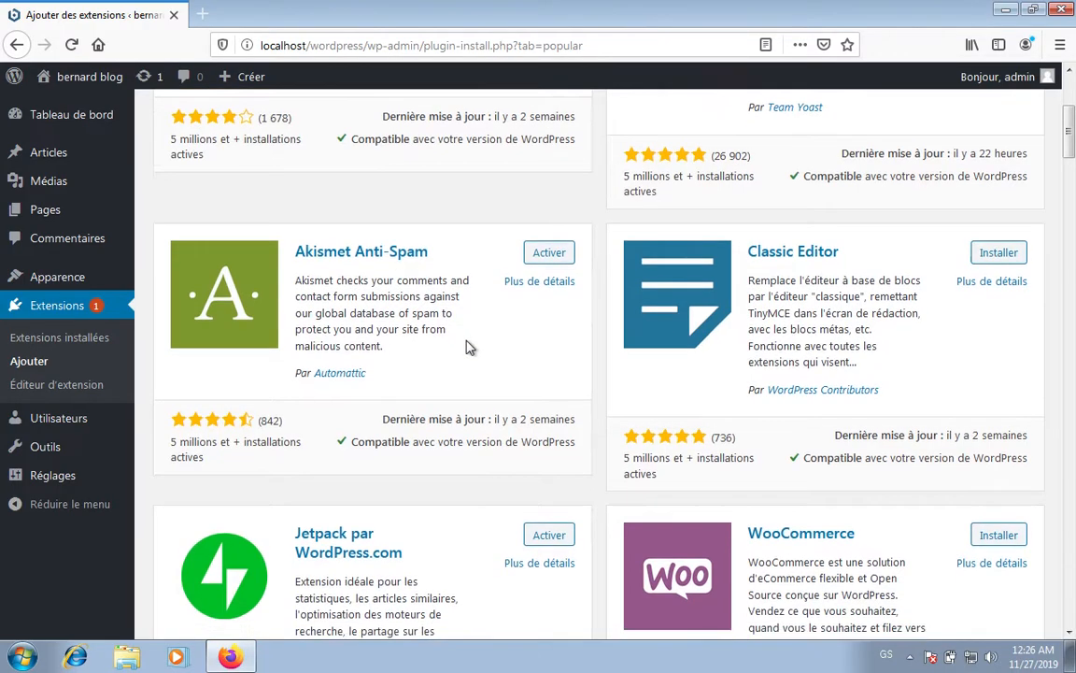
scroll(470, 348, "down", 1)
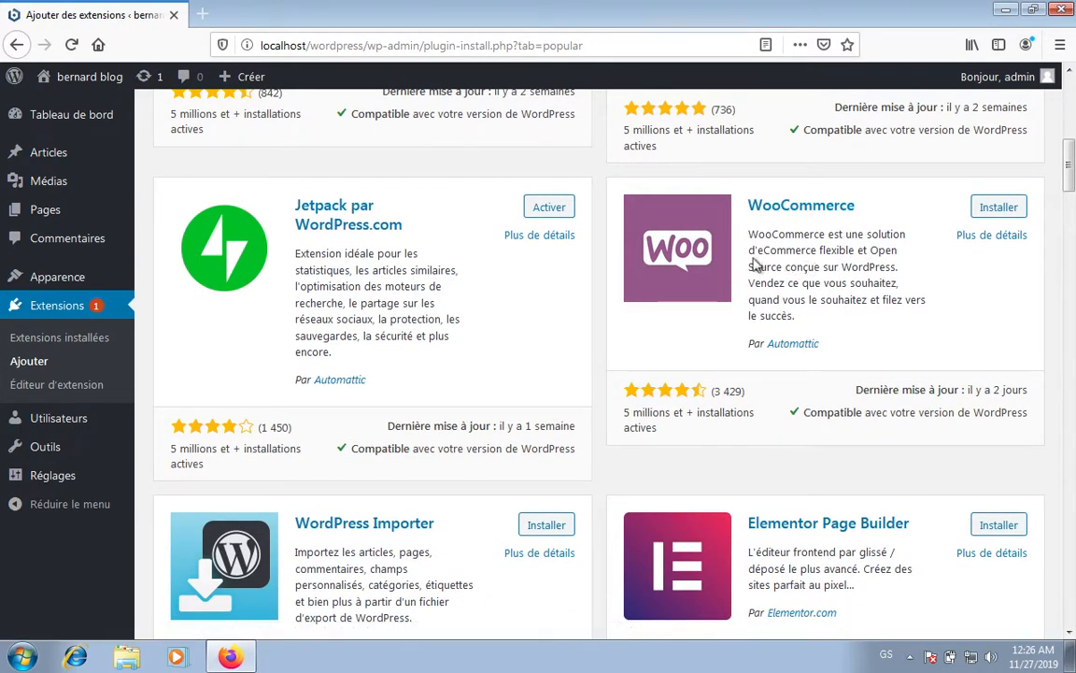
scroll(786, 237, "down", 2)
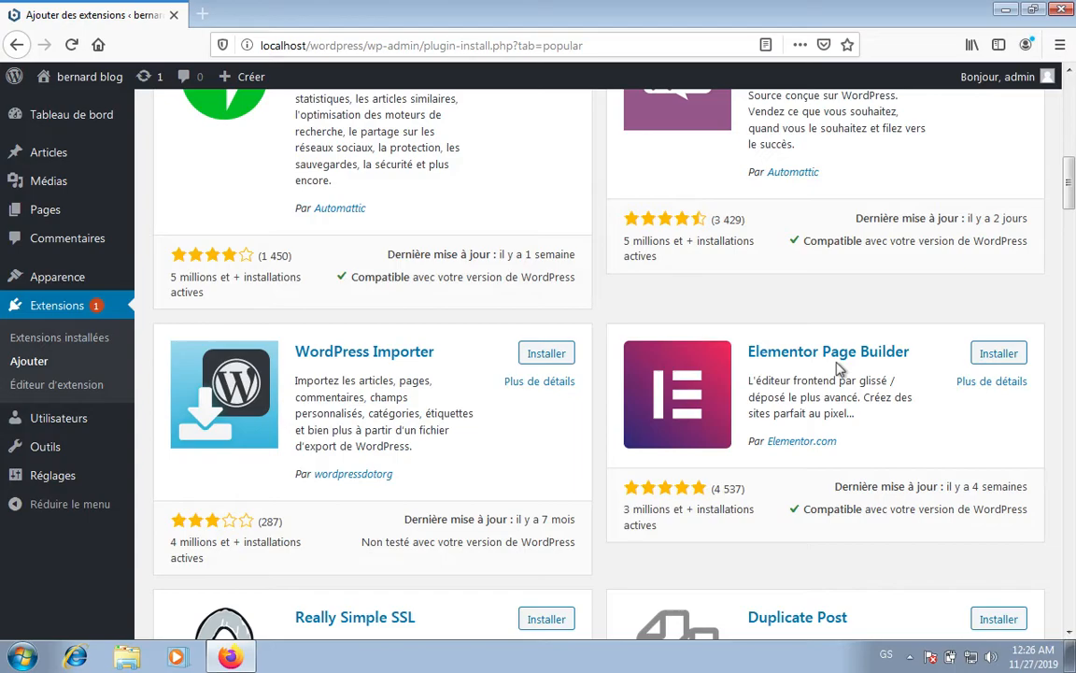
scroll(838, 369, "down", 4)
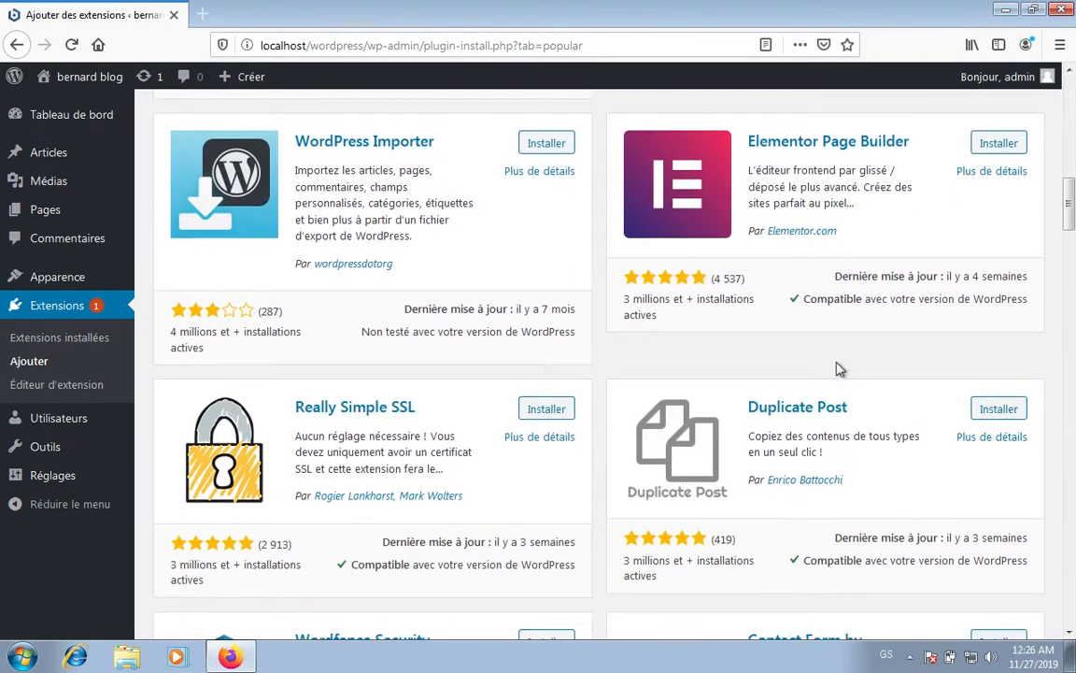
scroll(838, 369, "down", 3)
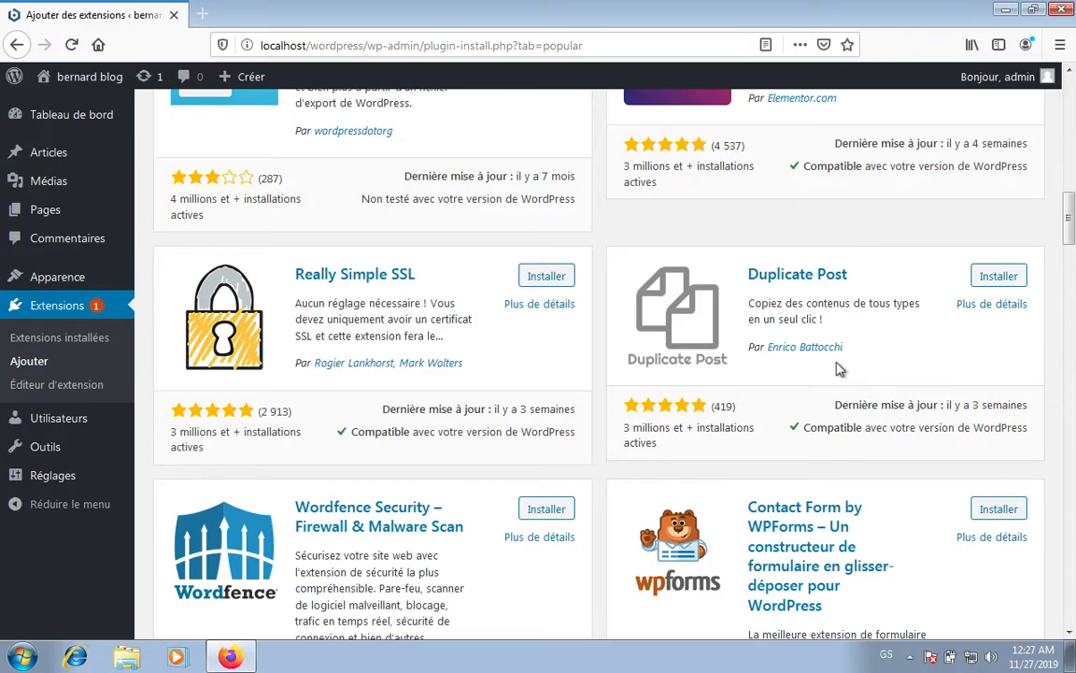
scroll(838, 369, "up", 7)
scroll(838, 363, "up", 4)
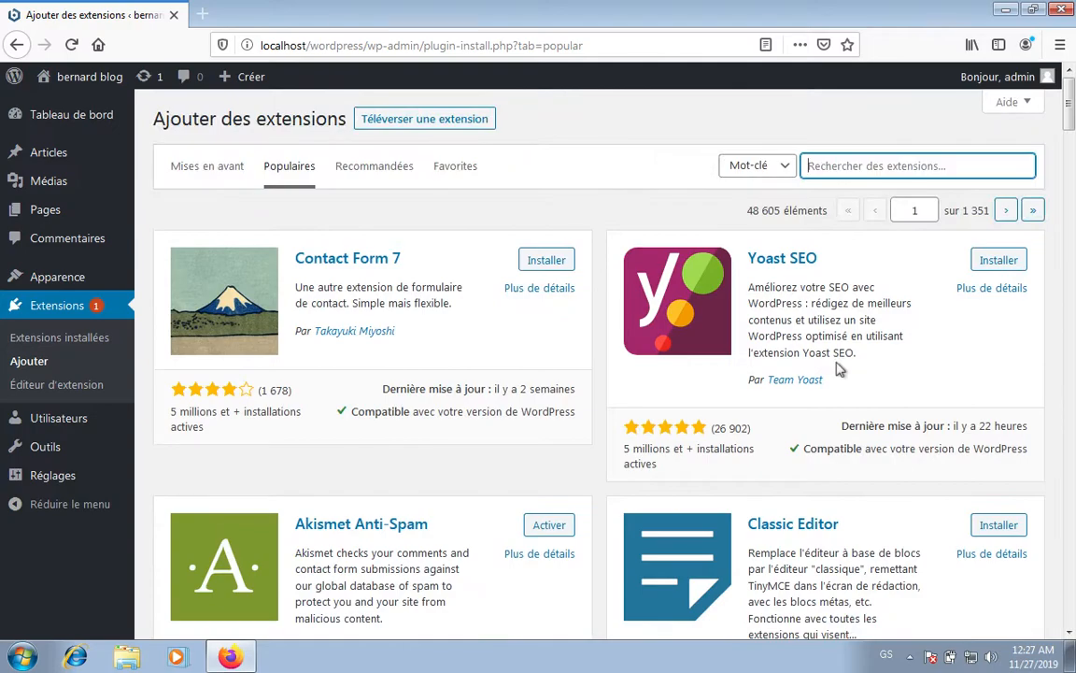
Install and activate the Contact Form 7 extension
left_click(550, 263)
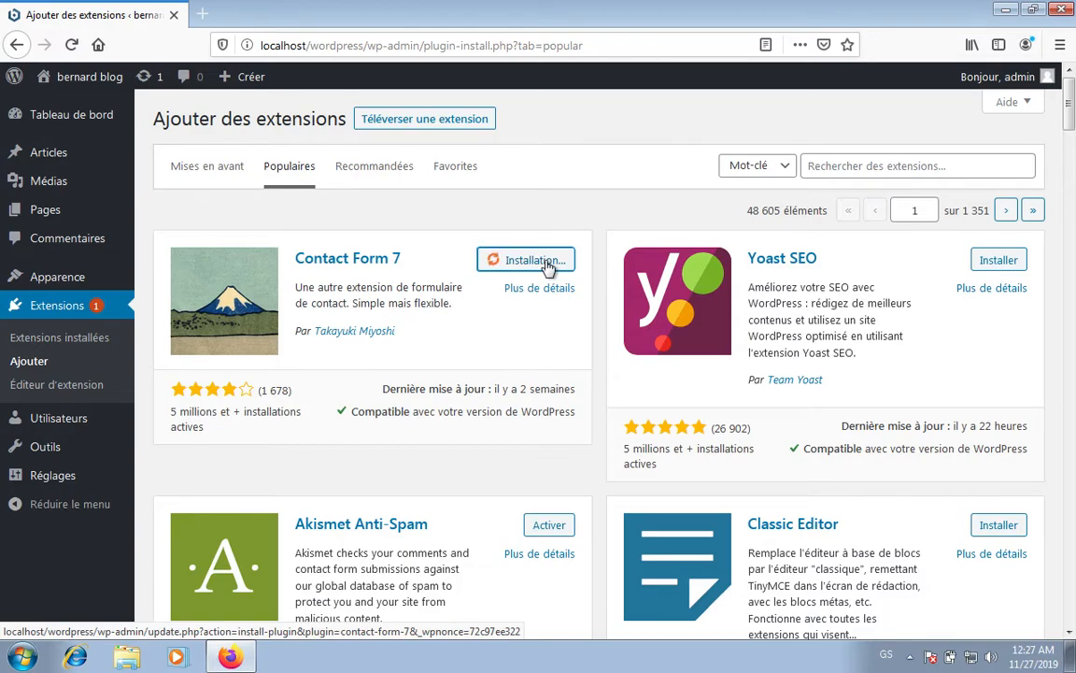
key("XF86AudioRaiseVolume")
key("XF86AudioRaiseVolume")
key("XF86AudioRaiseVolume")
key("XF86AudioRaiseVolume")
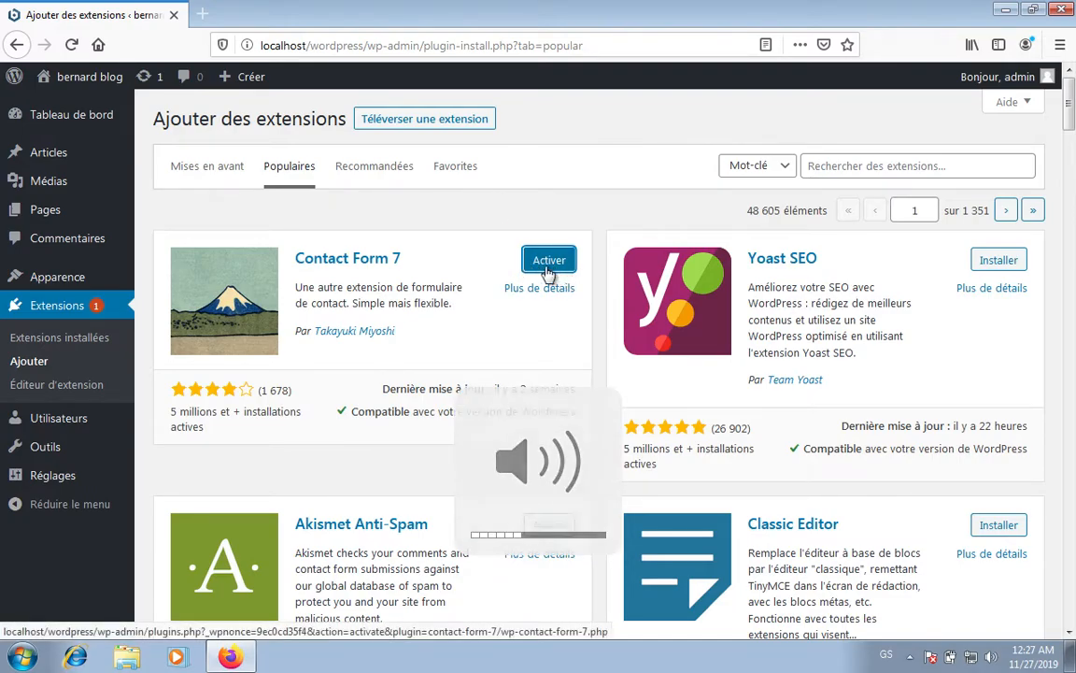
left_click(548, 262)
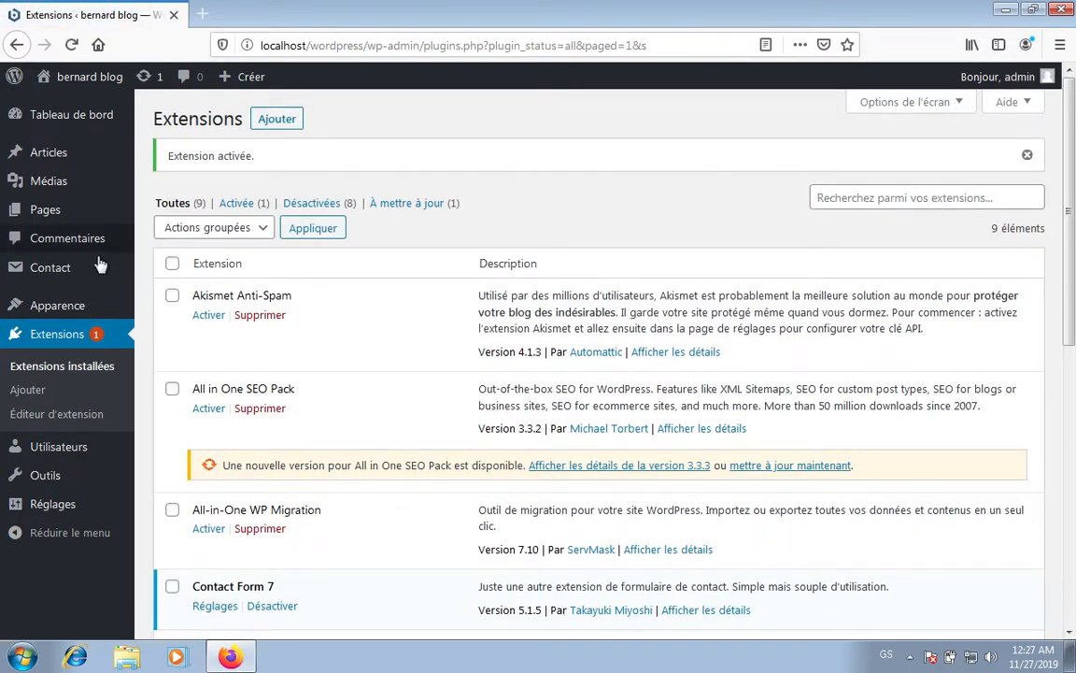
Open the list of contact forms and examine the existing form's shortcode
mouse_move(47, 269)
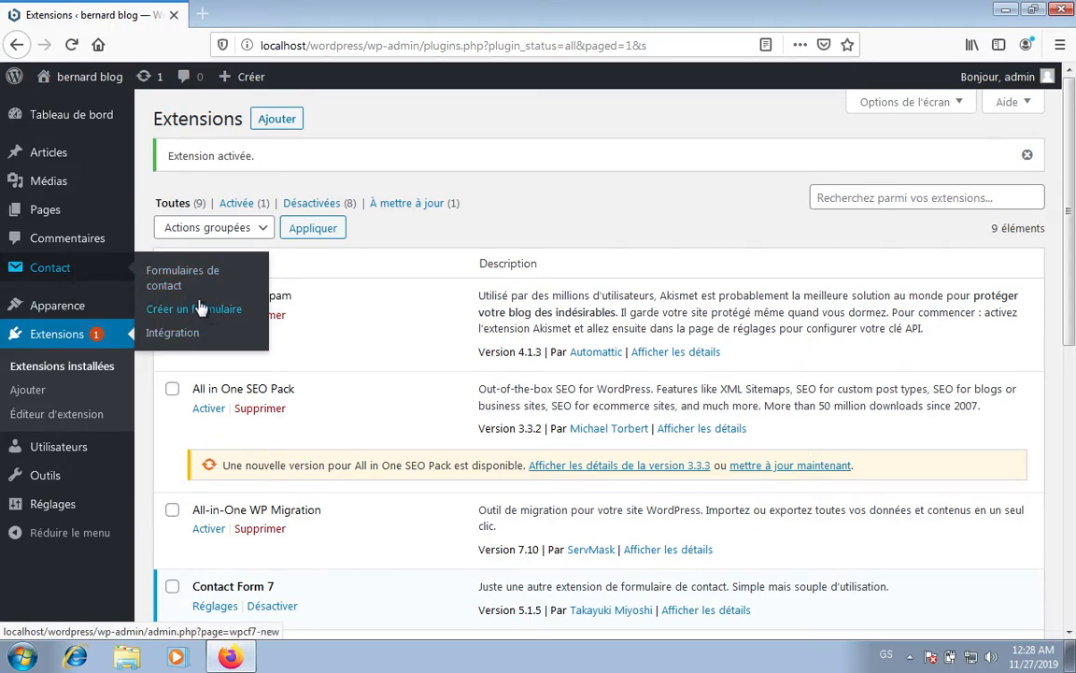
left_click(173, 285)
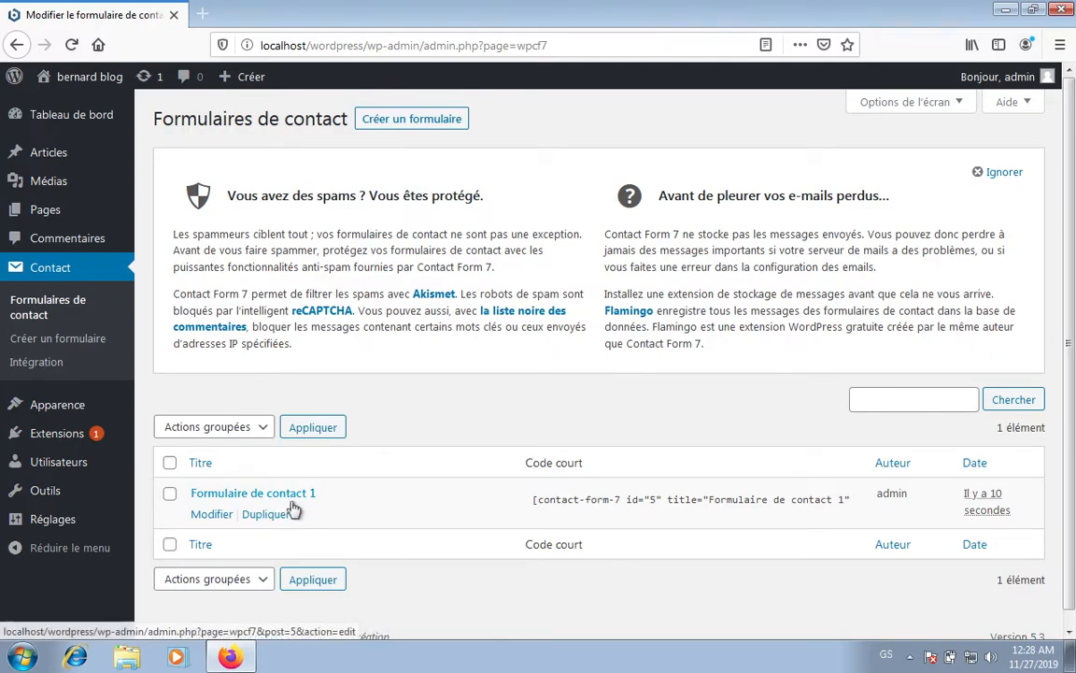
left_click(587, 502)
left_click(641, 534)
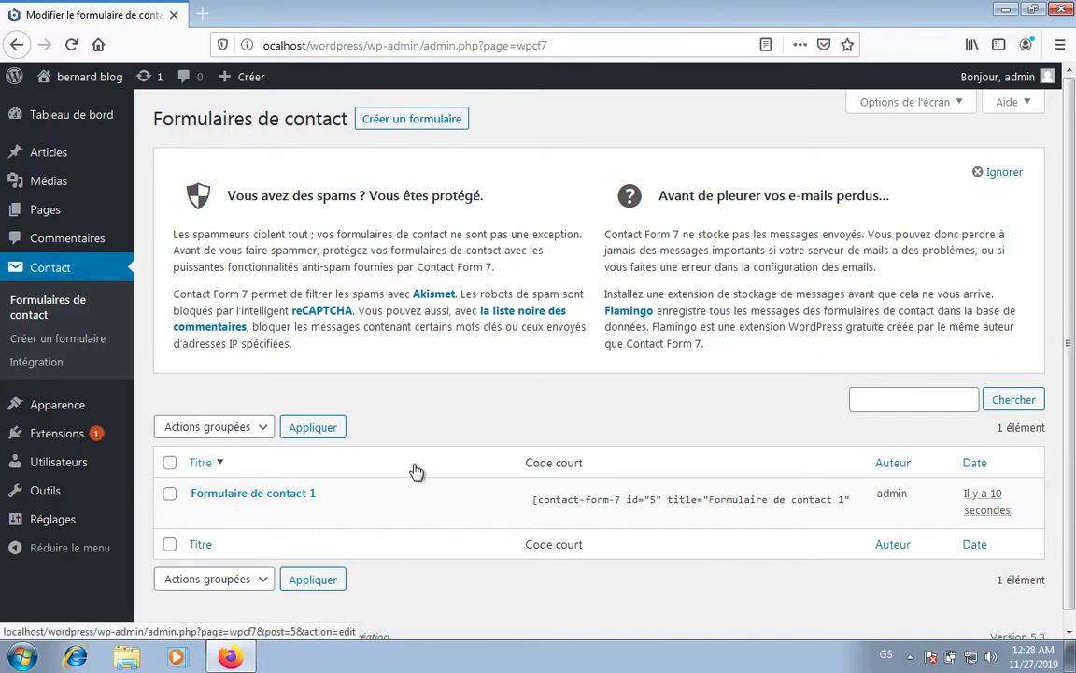
Create a new contact form and title it "formulaire de contact 1"
left_click(432, 126)
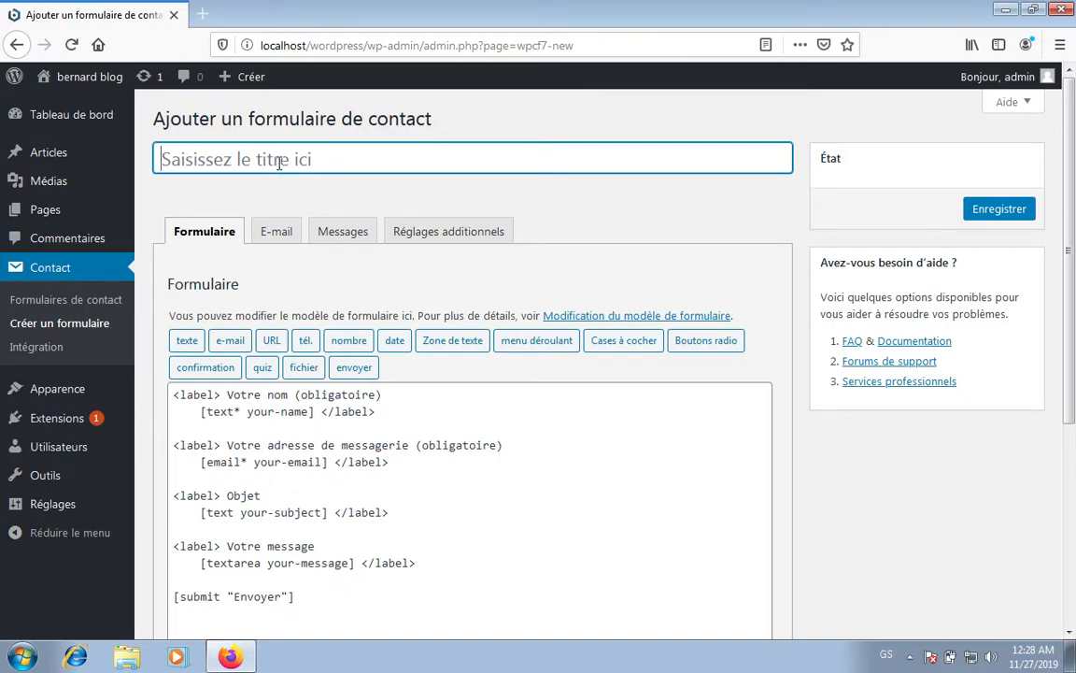
type("formulaire de contact 1")
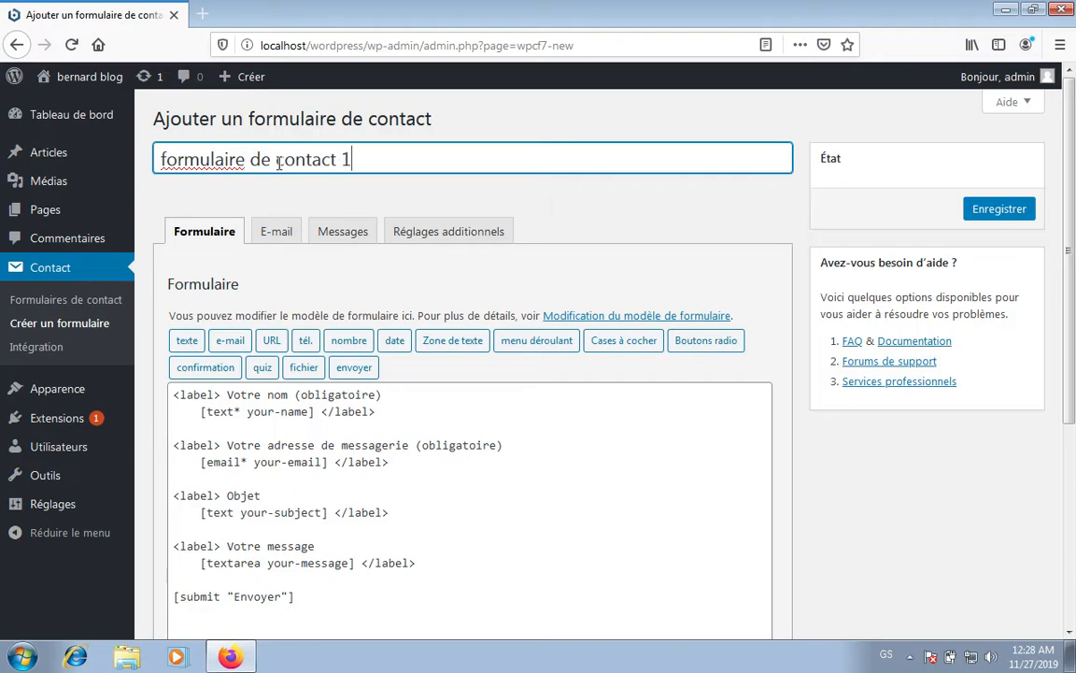
Insert a required text field tag with its default name on a new line below the name field in the form template
scroll(397, 473, "down", 3)
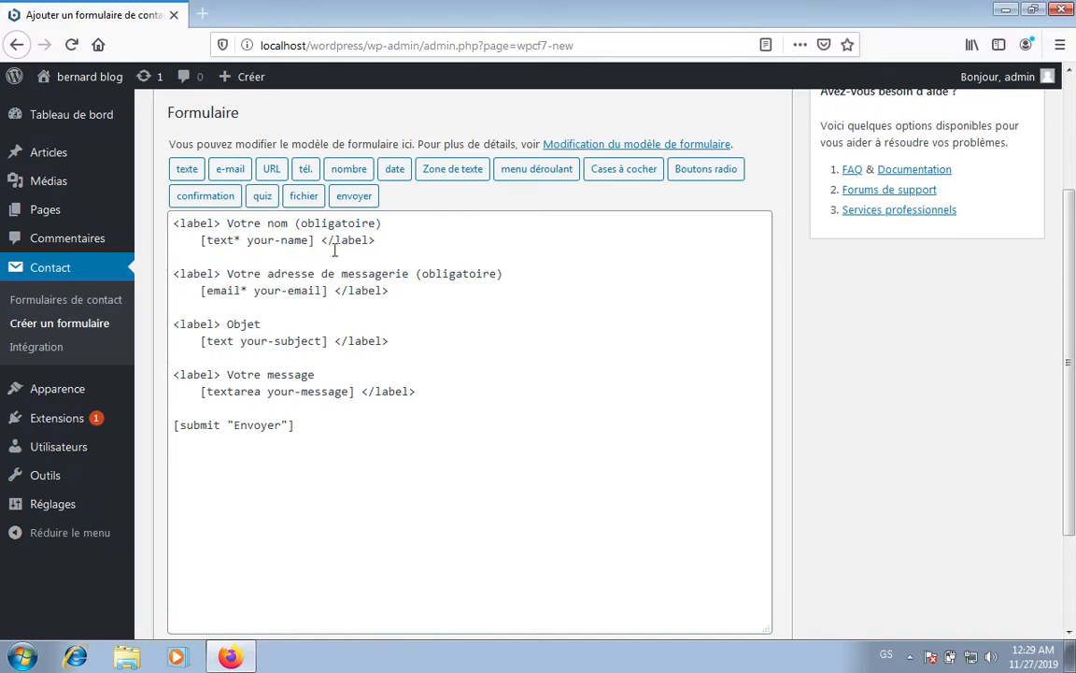
left_click(407, 242)
key("Return")
key("Return")
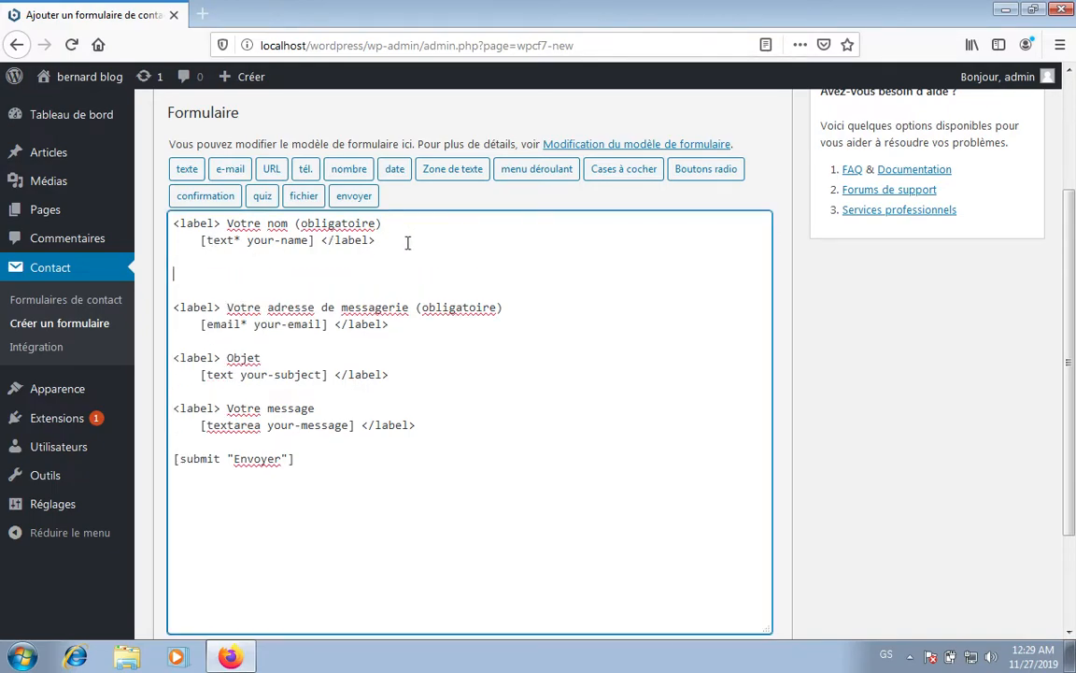
left_click(178, 174)
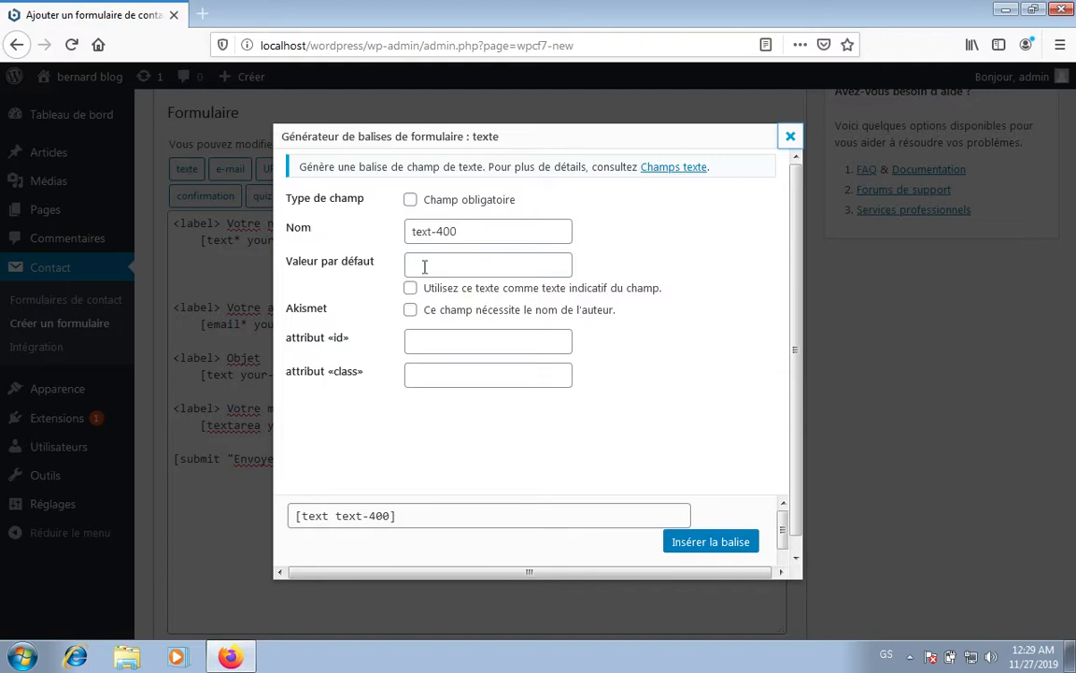
left_click(411, 202)
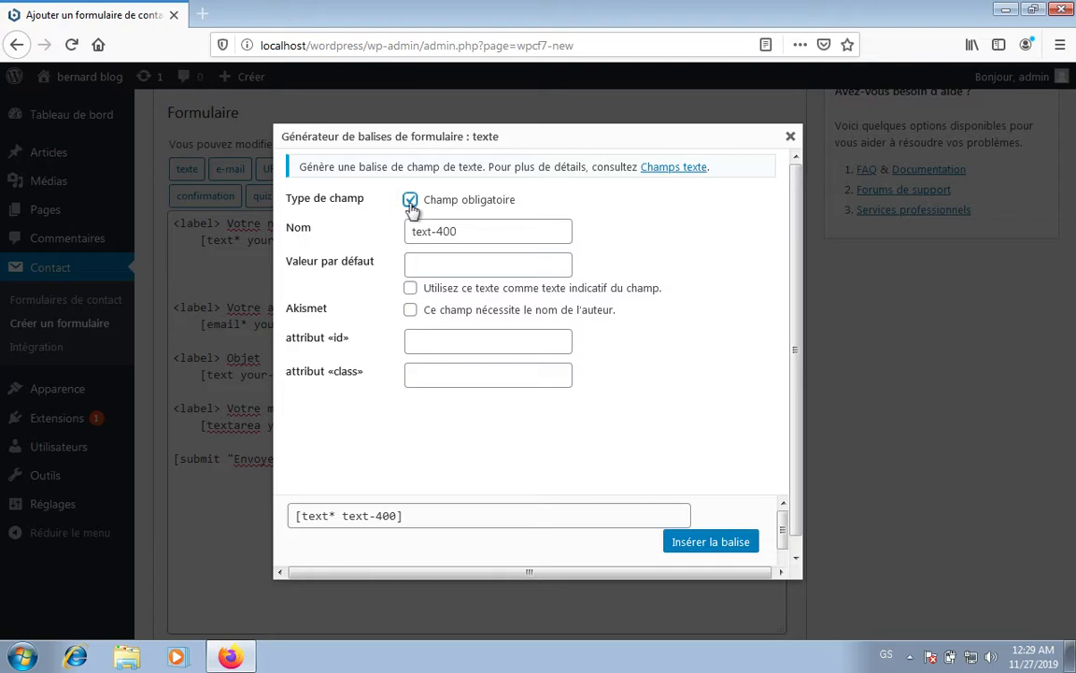
left_click(469, 232)
triple_click(470, 231)
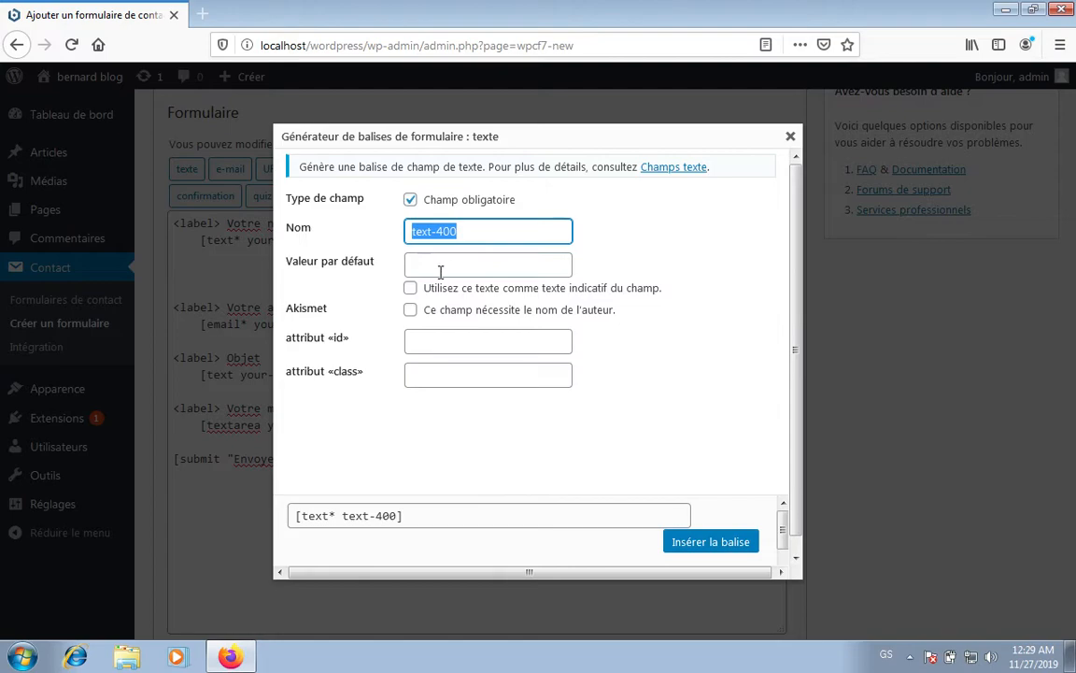
left_click(447, 265)
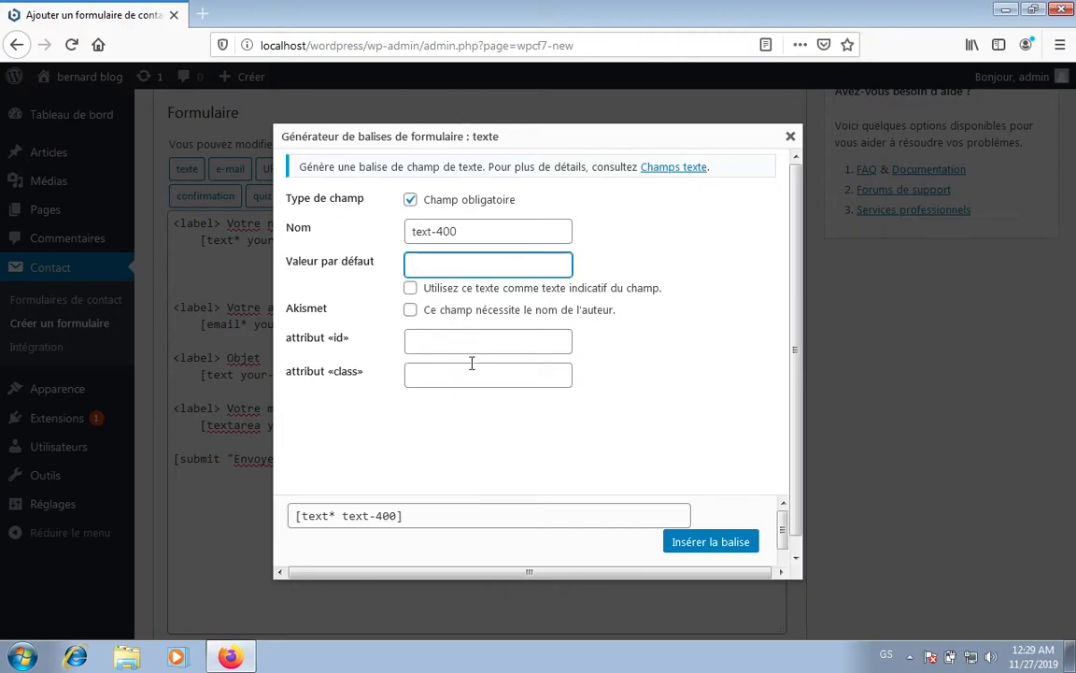
left_click(692, 550)
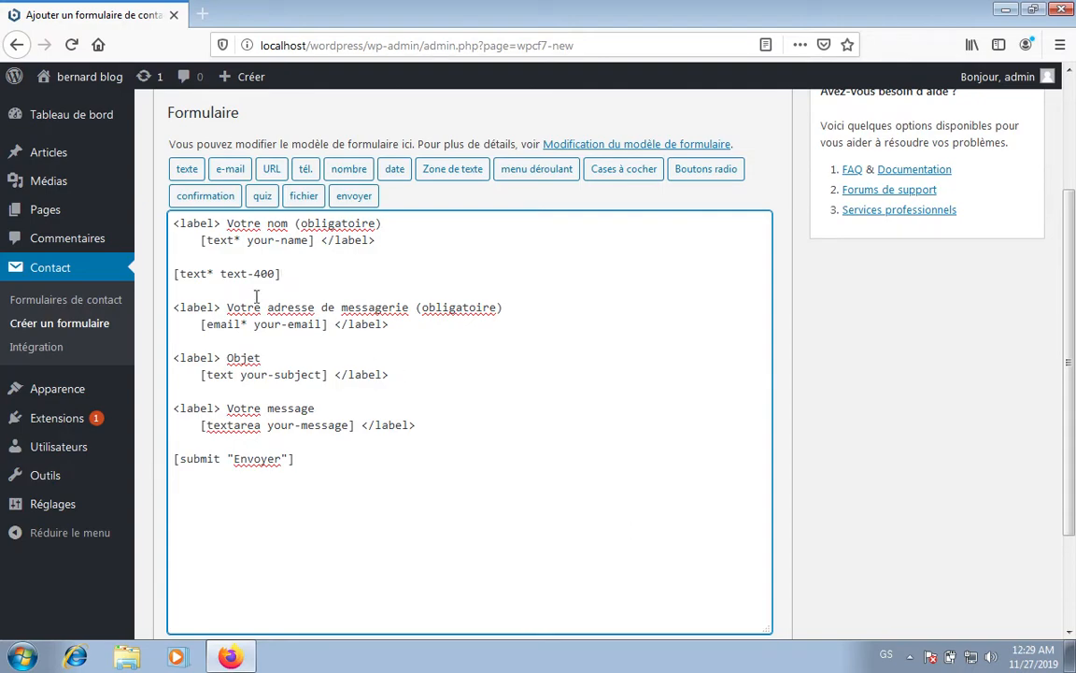
Remove the added text field tag and one blank line from the form template
triple_click(224, 273)
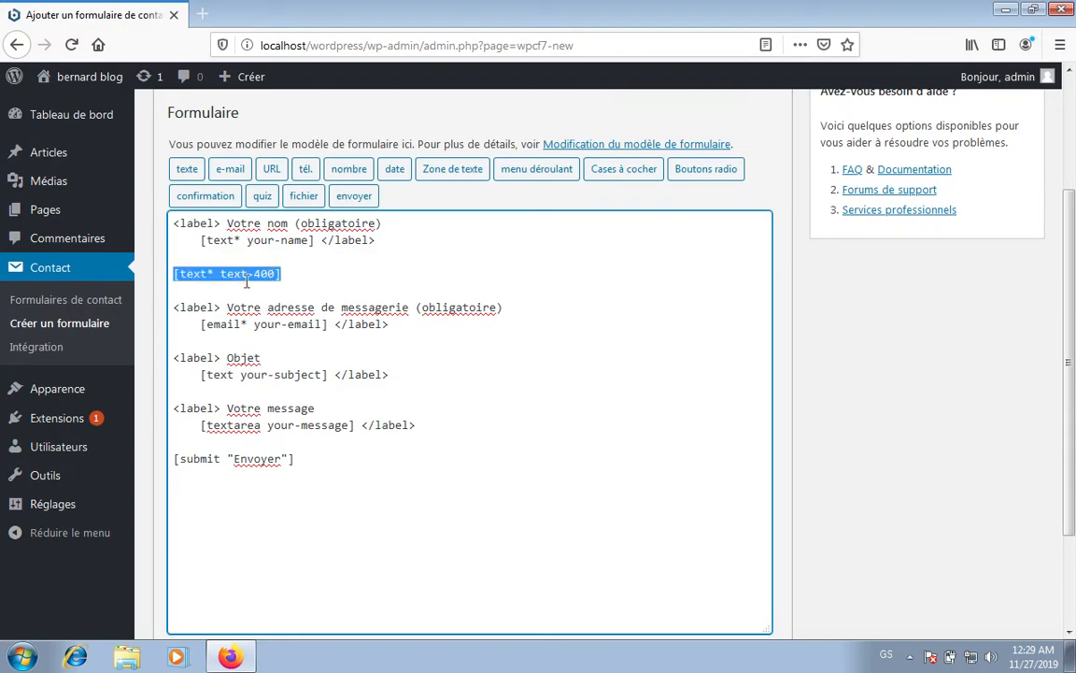
key("ctrl+x")
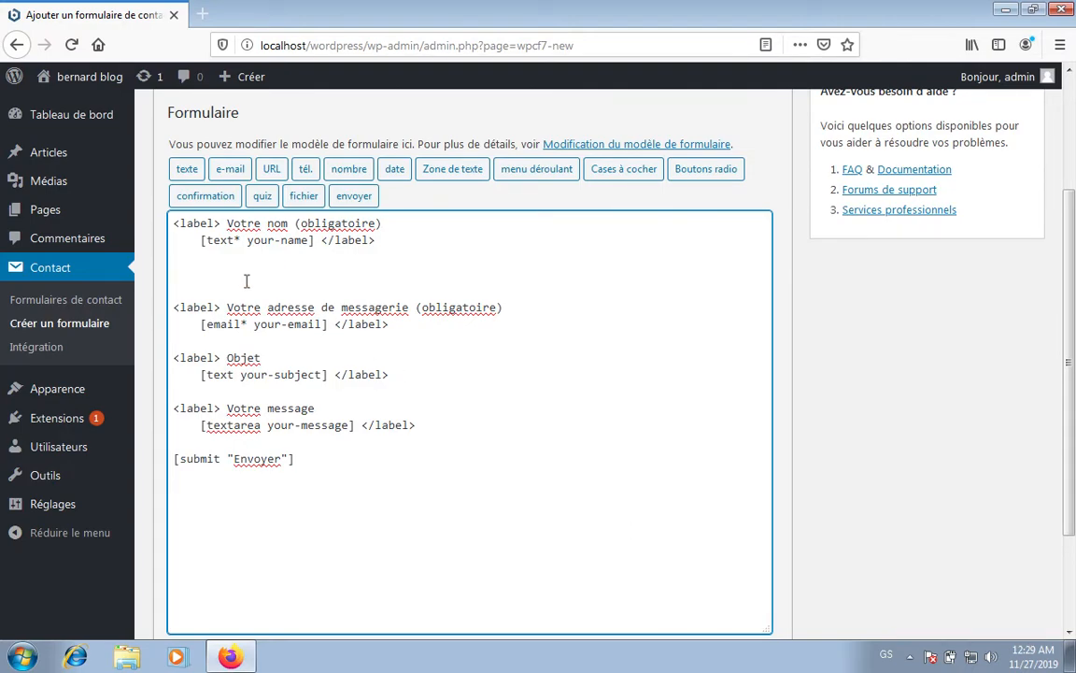
key("BackSpace")
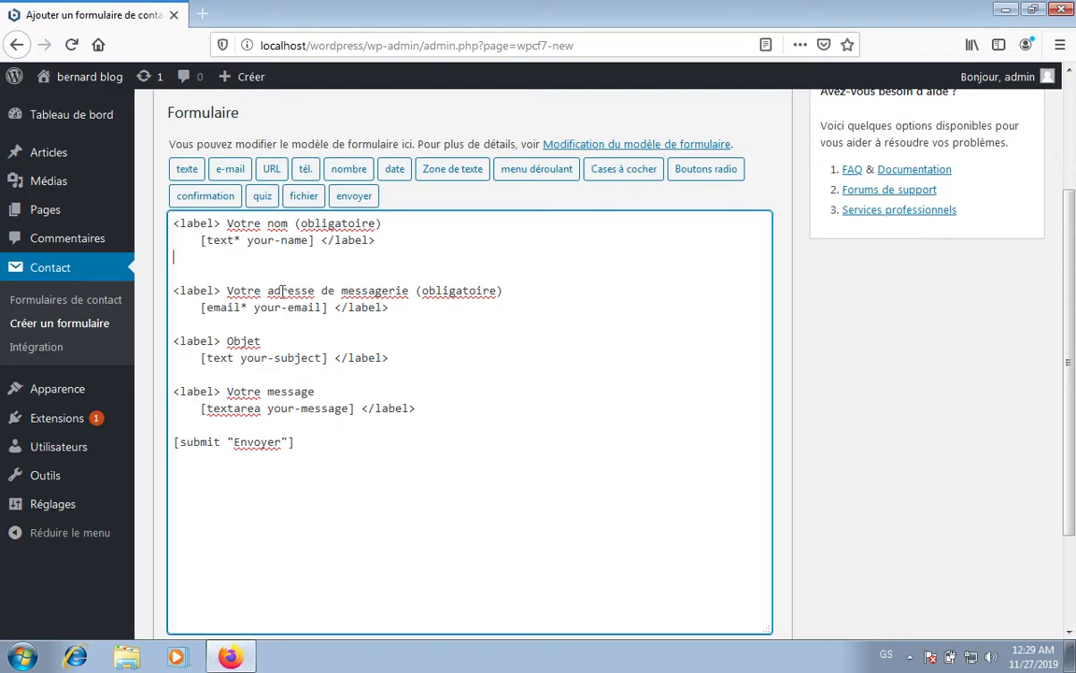
Save the new contact form and return to the list of contact forms
scroll(280, 292, "up", 3)
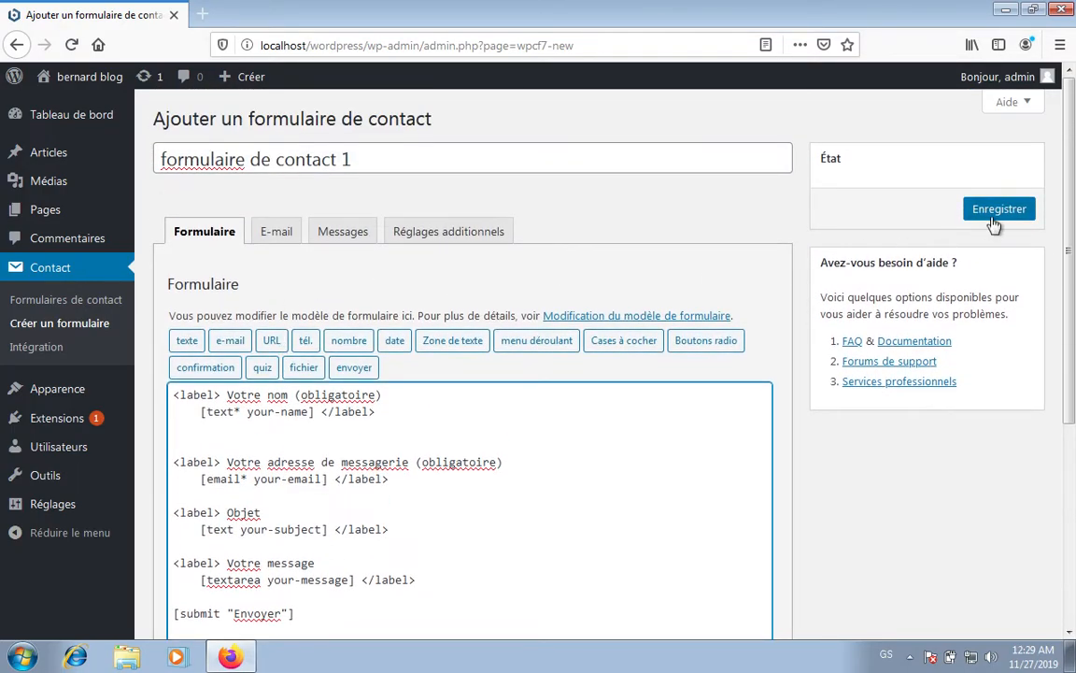
left_click(994, 220)
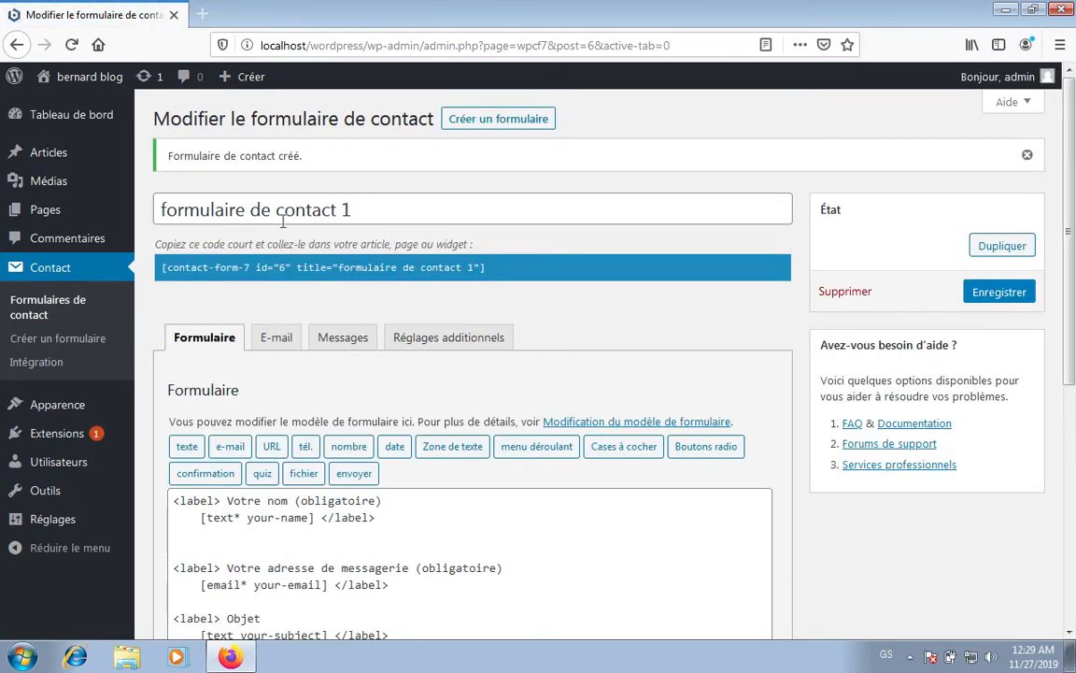
left_click(47, 301)
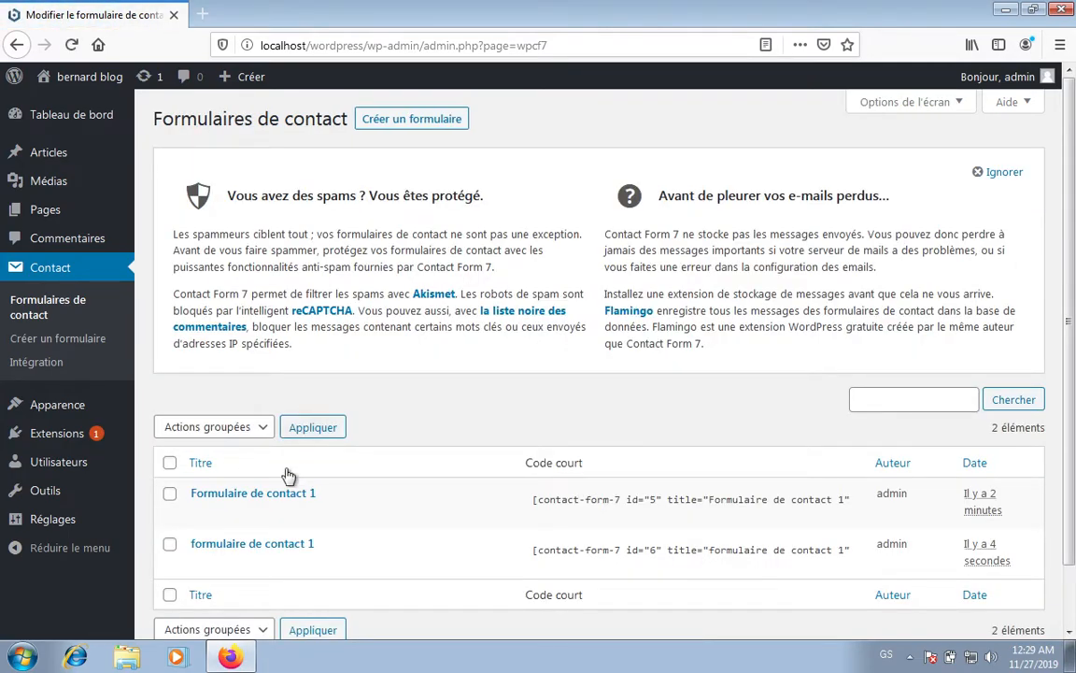
mouse_move(303, 563)
mouse_move(247, 505)
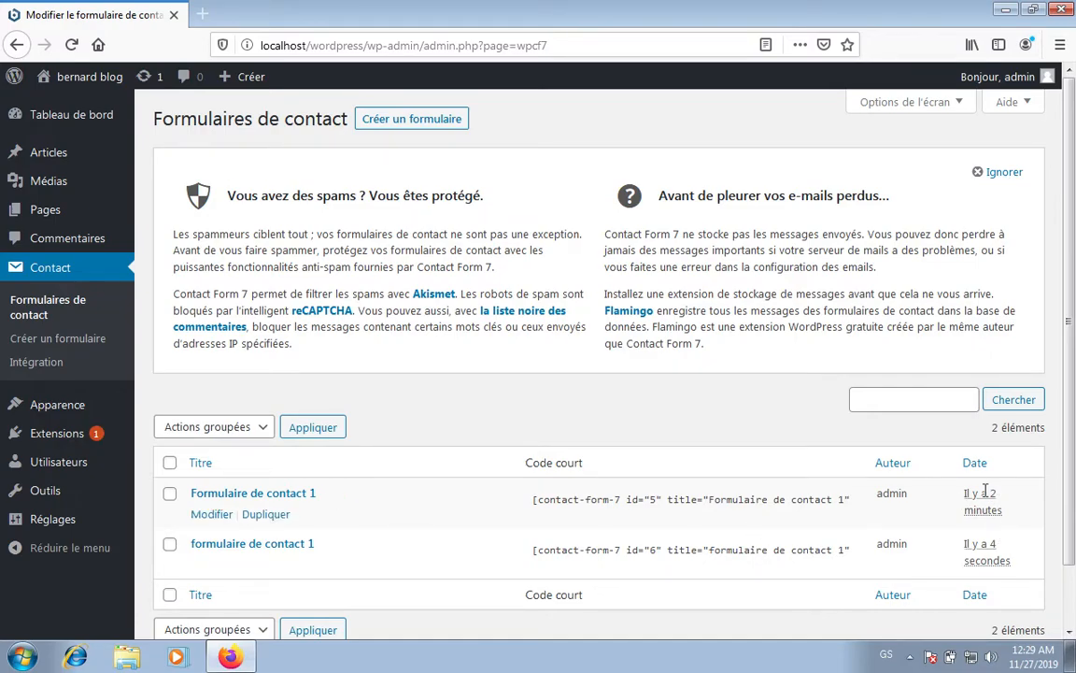
Rename the contact form "Formulaire de contact 1" with shortcode id 5 to "contact 1" and save it
left_click(209, 514)
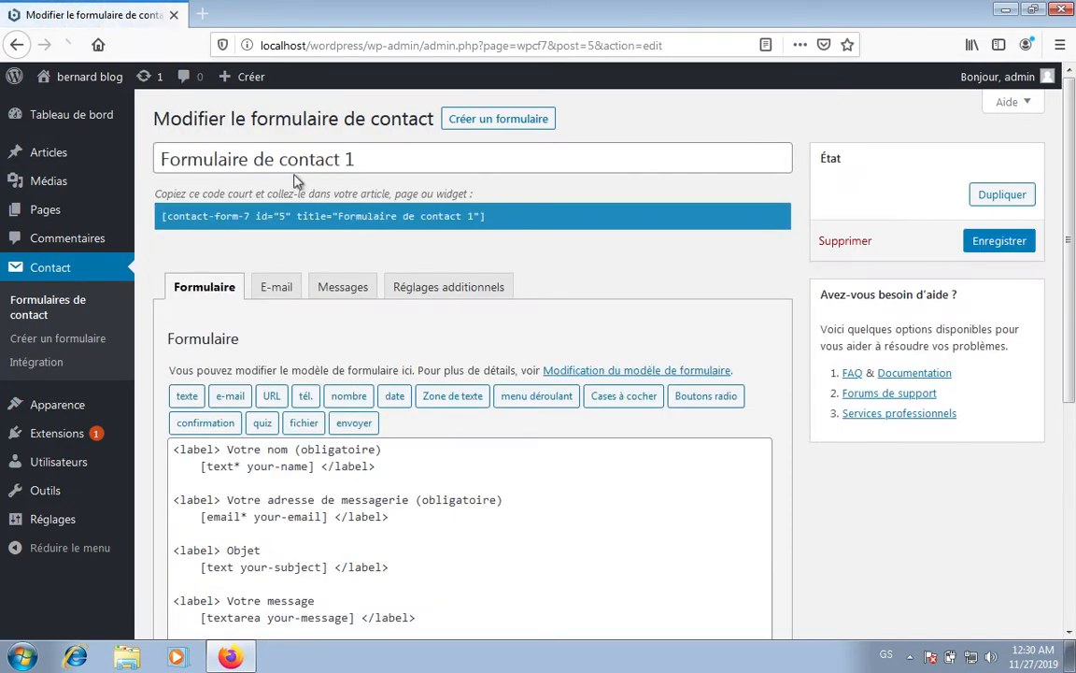
left_click(282, 160)
key("BackSpace")
key("BackSpace")
key("BackSpace")
key("BackSpace")
key("BackSpace")
key("BackSpace")
key("BackSpace")
key("BackSpace")
key("BackSpace")
key("BackSpace")
key("BackSpace")
key("BackSpace")
key("BackSpace")
key("BackSpace")
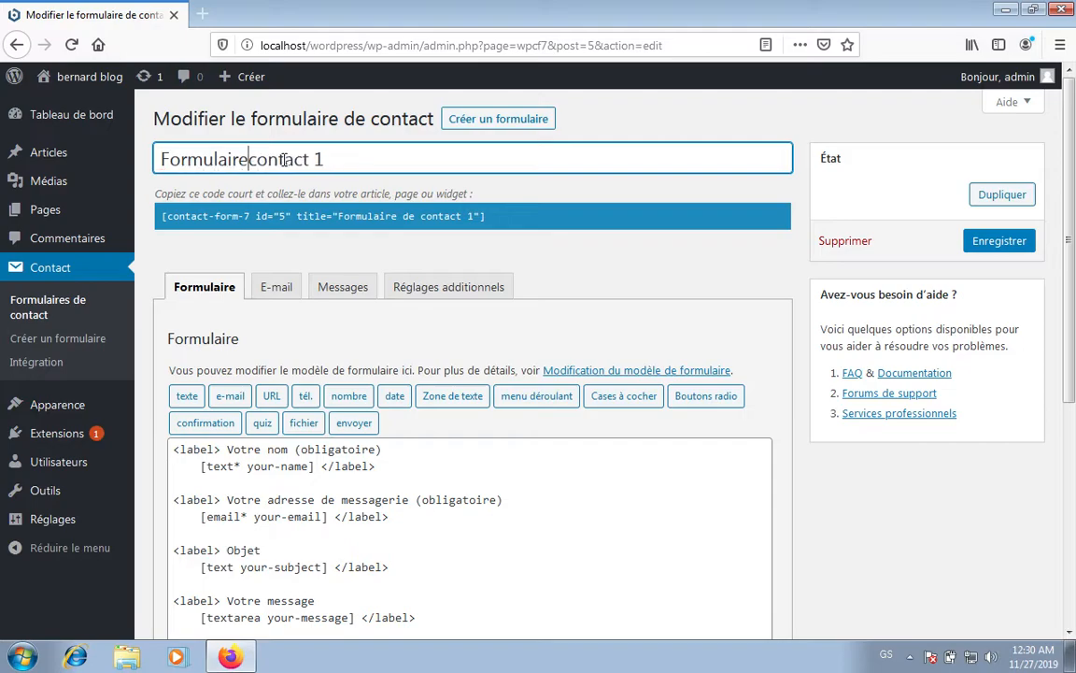
left_click(998, 241)
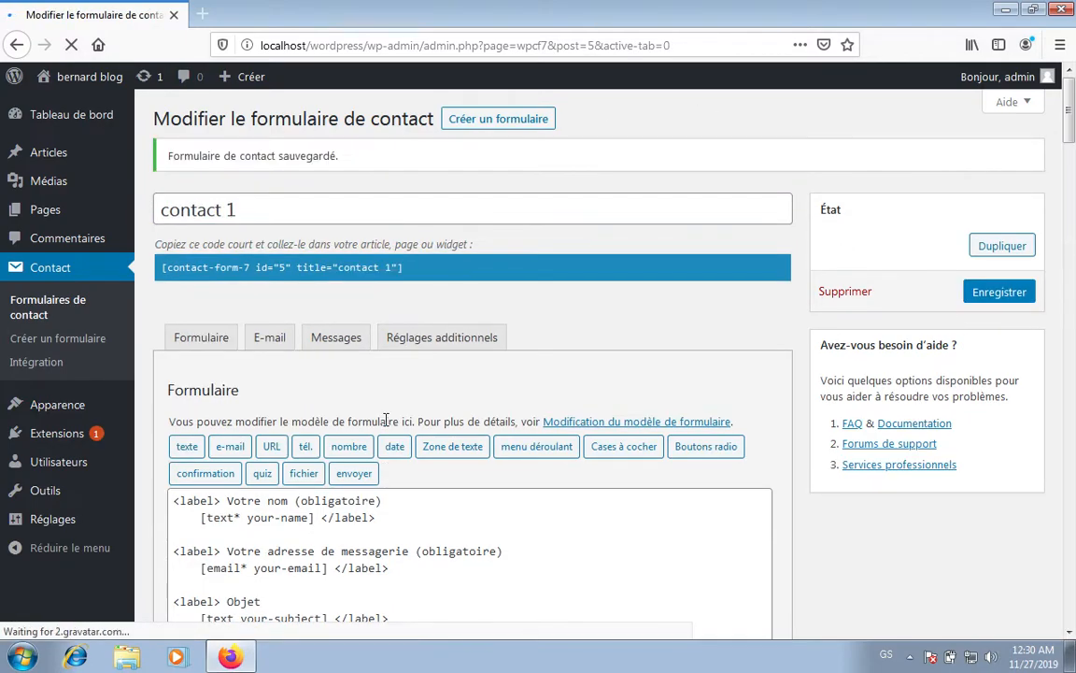
Duplicate the "contact 1" form from the list of contact forms and save the copy
left_click(90, 301)
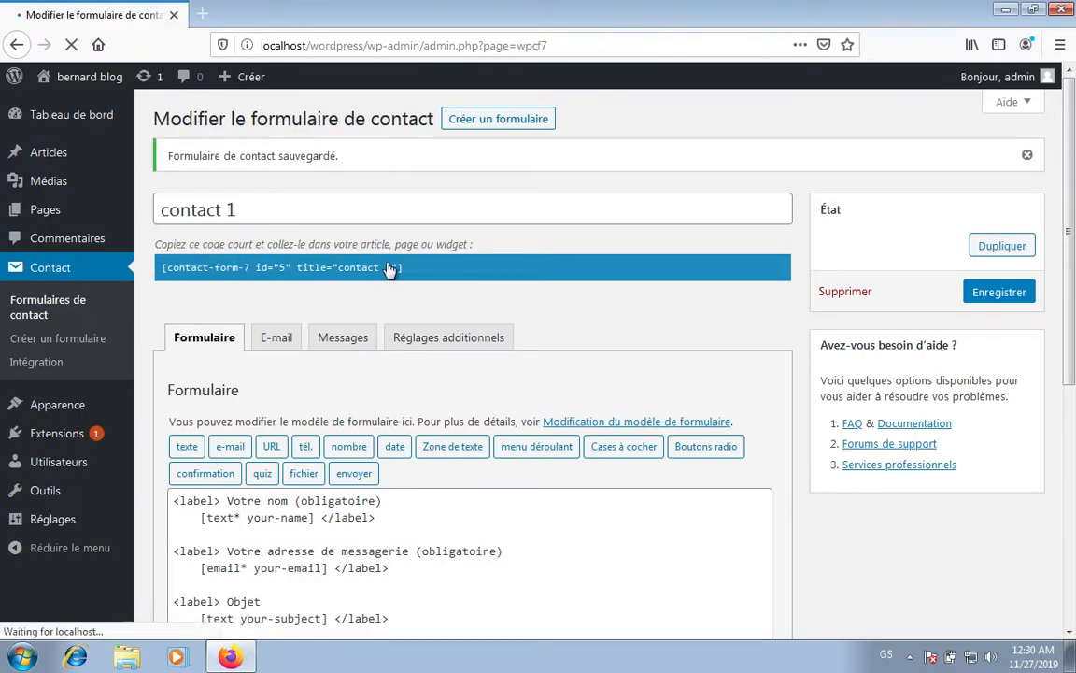
scroll(423, 462, "down", 2)
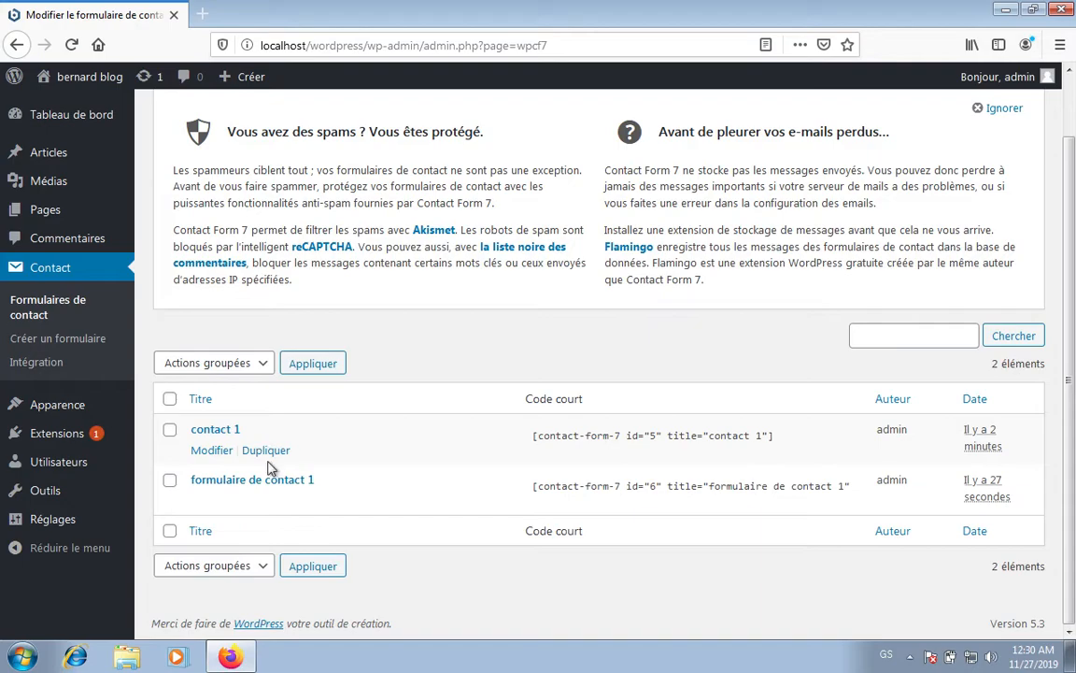
left_click(278, 452)
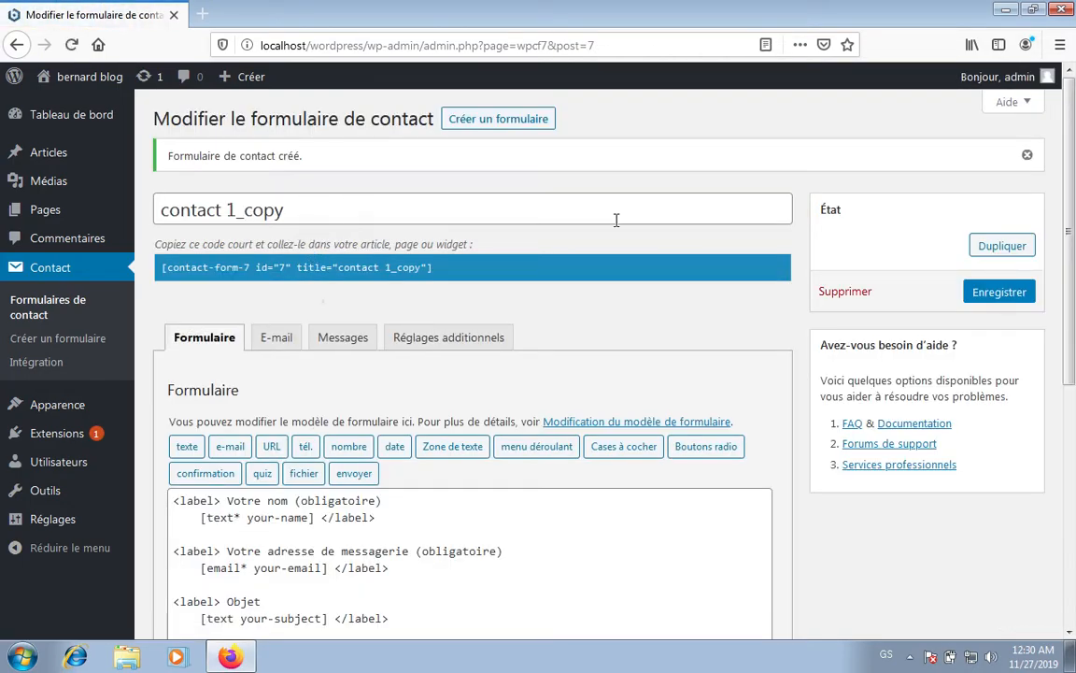
left_click(999, 293)
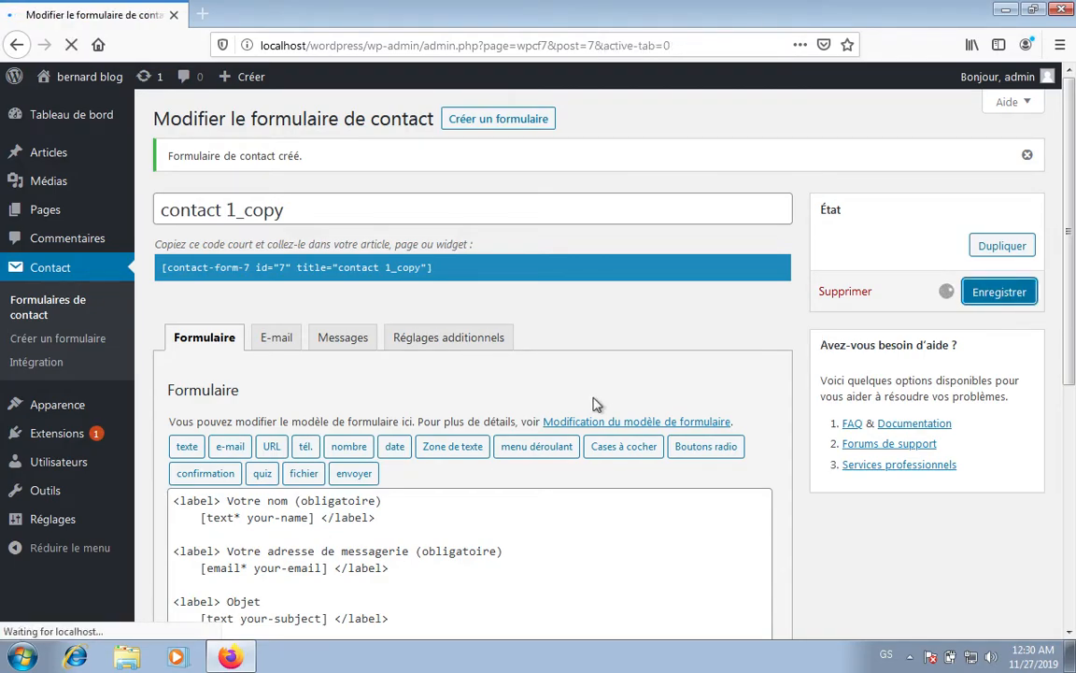
Return to the list of contact forms and copy the shortcode of the "contact 1" form
left_click(71, 306)
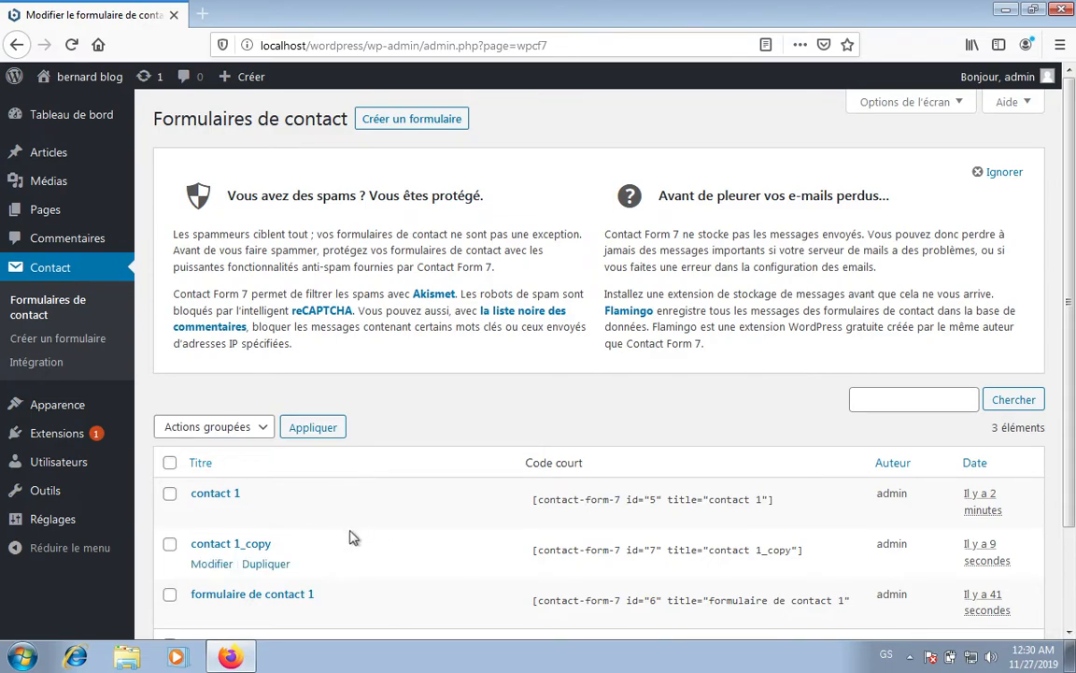
left_click(615, 501)
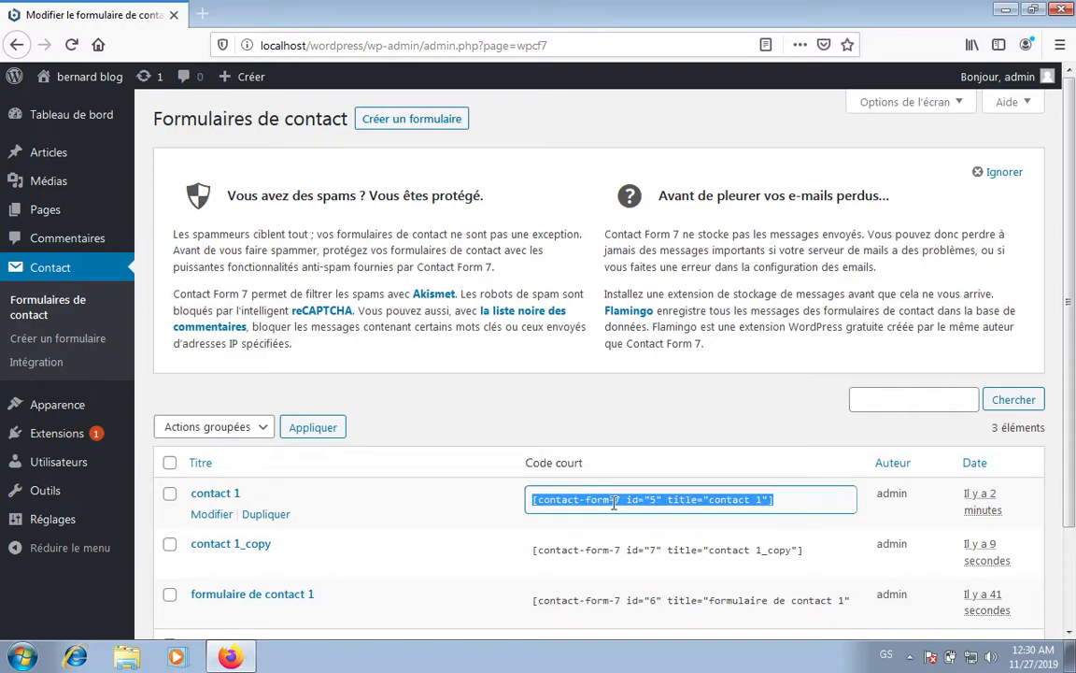
right_click(615, 500)
left_click(656, 330)
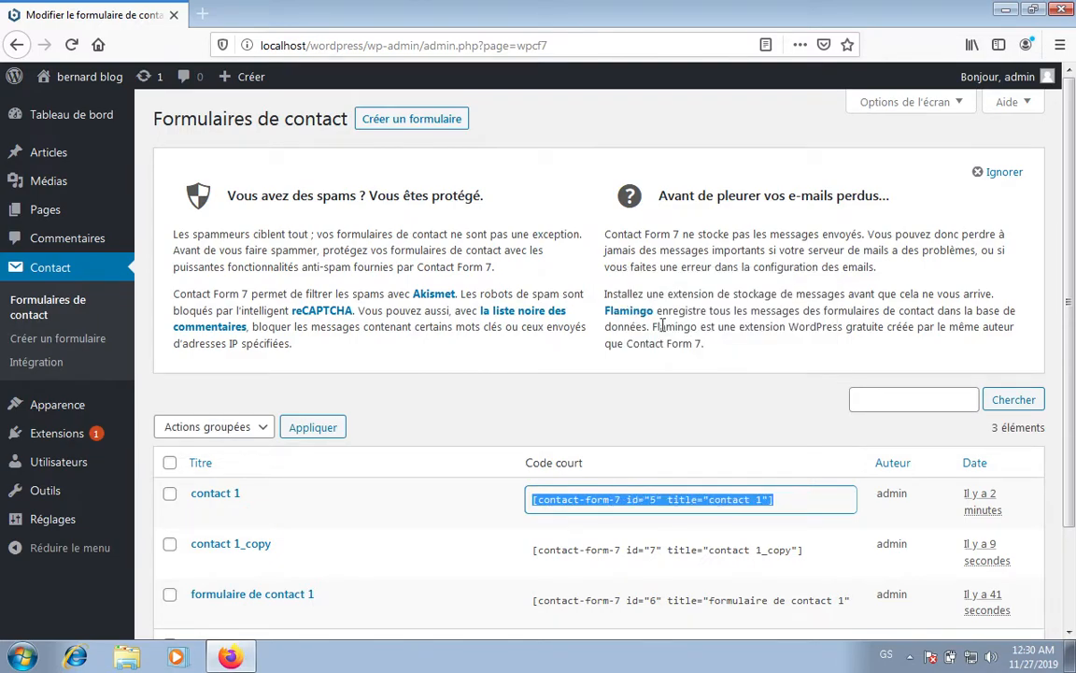
Add a new page, dismiss the welcome tip and title the page "Contactez-nous"
mouse_move(128, 211)
left_click(161, 236)
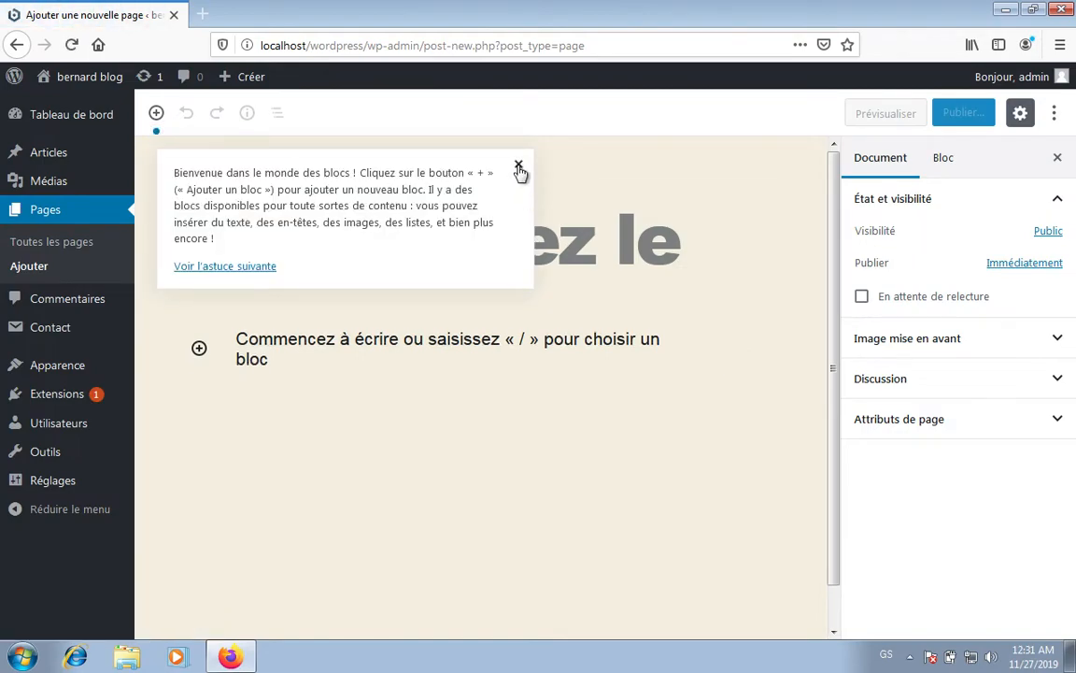
left_click(519, 168)
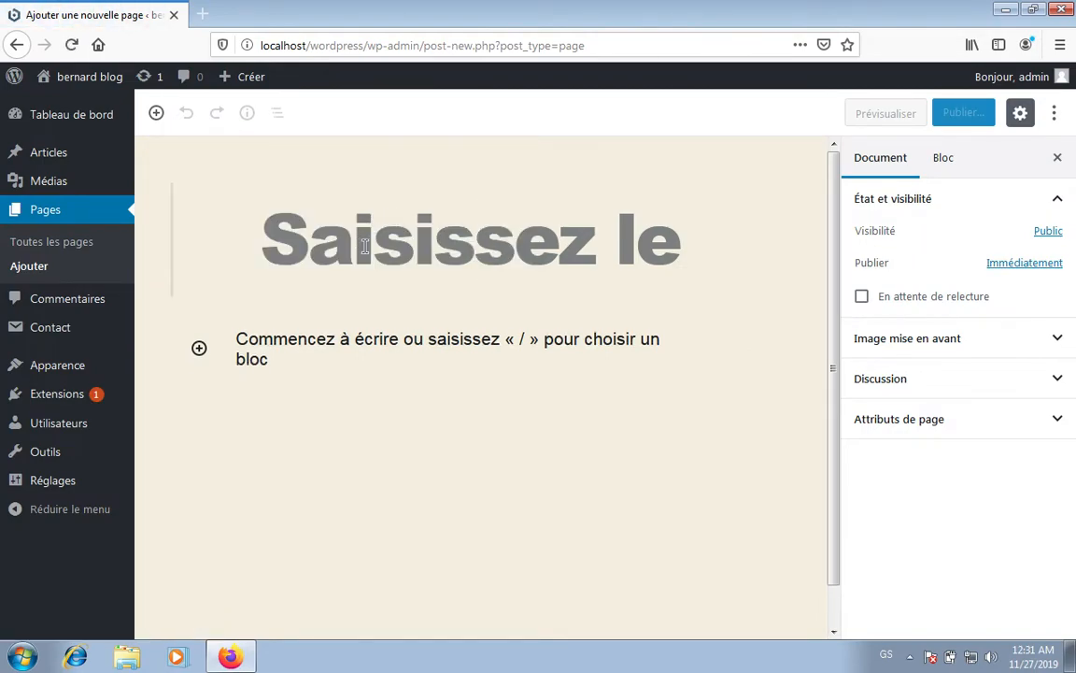
type("Conta")
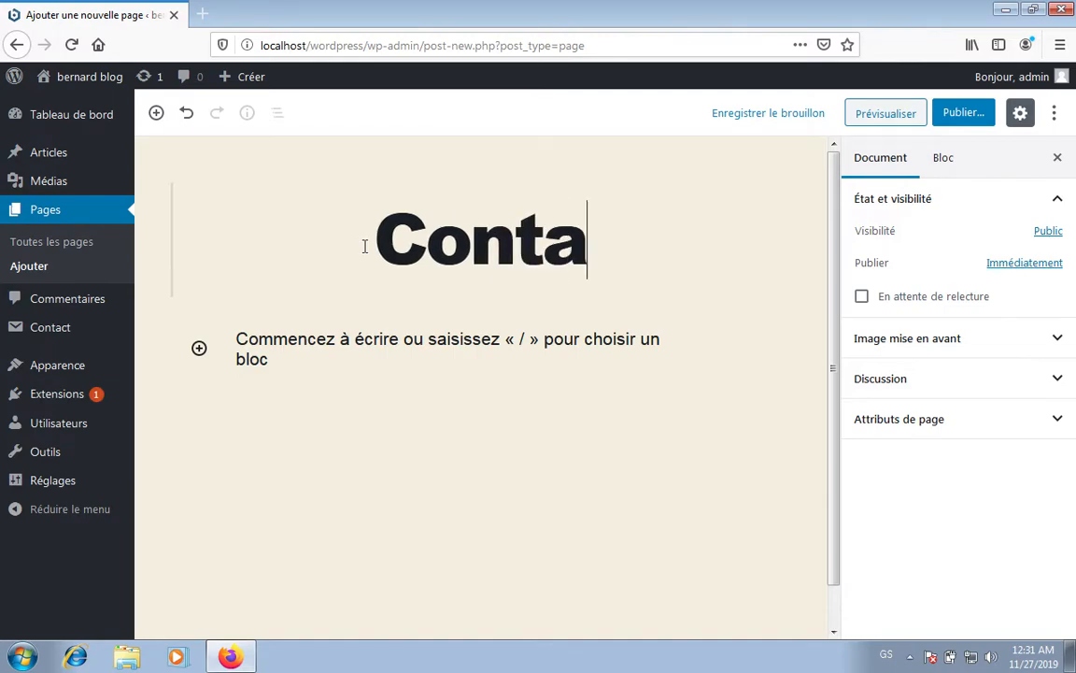
type("ctez-nous")
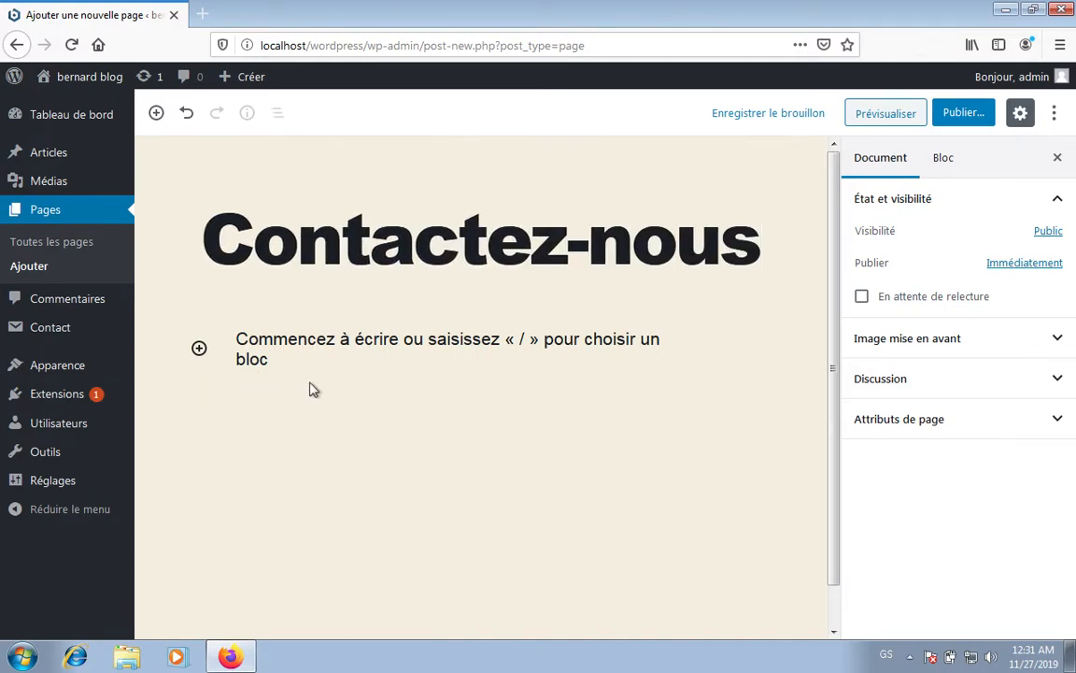
Search the available blocks for "code" and insert a Code block below the page title
left_click(306, 353)
left_click(199, 342)
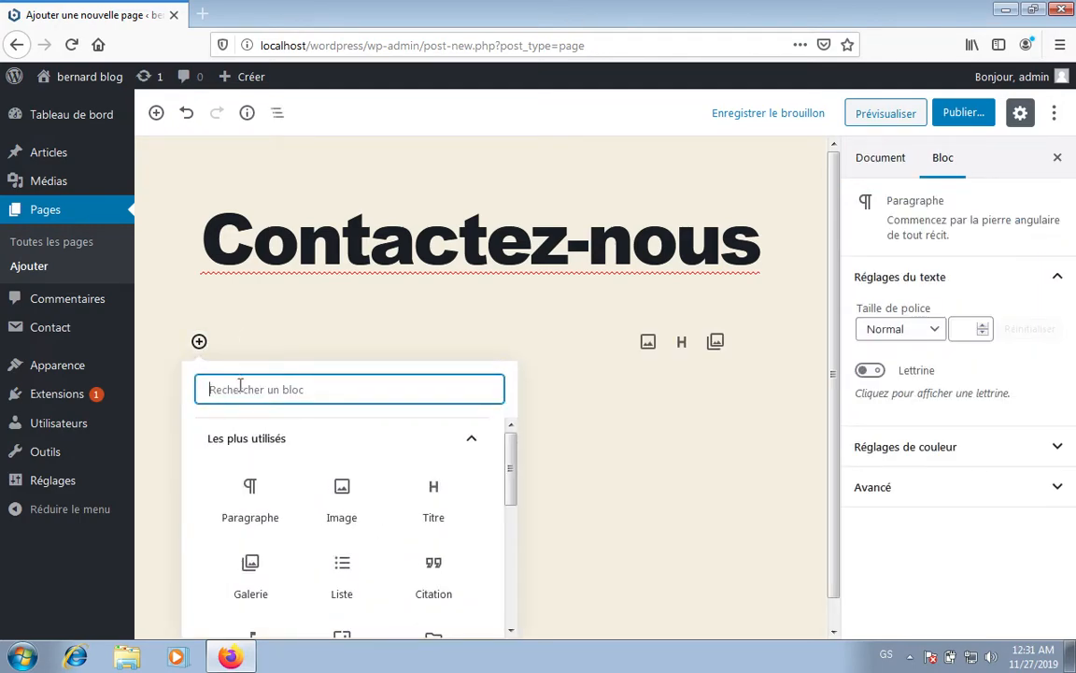
type("sho")
key("BackSpace")
key("BackSpace")
key("BackSpace")
type("code")
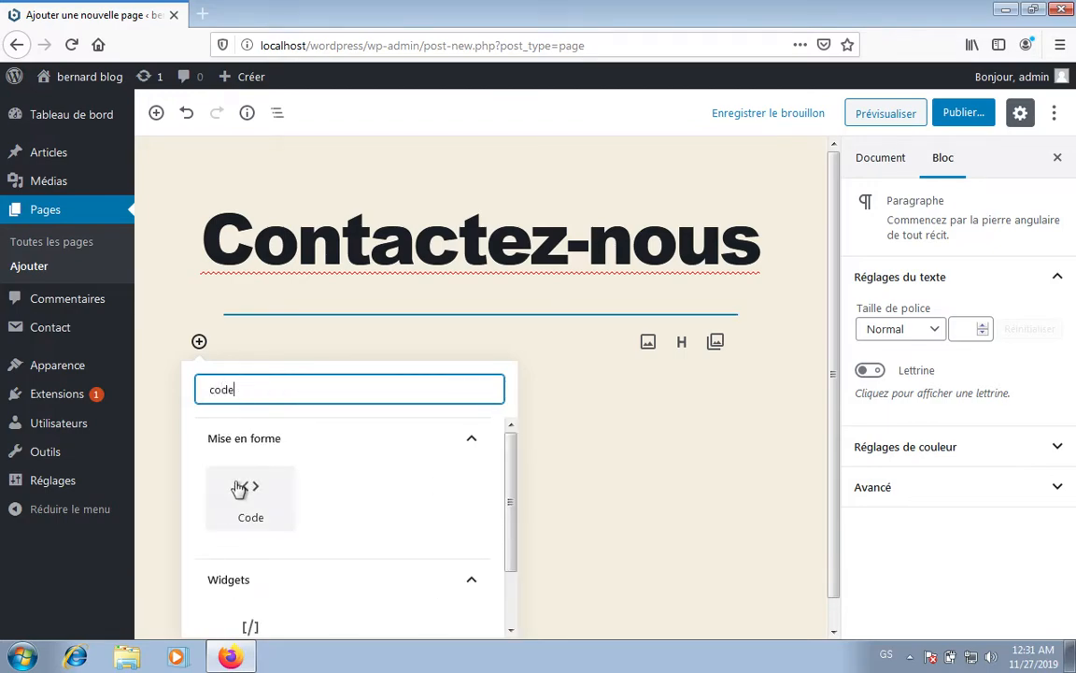
left_click(268, 498)
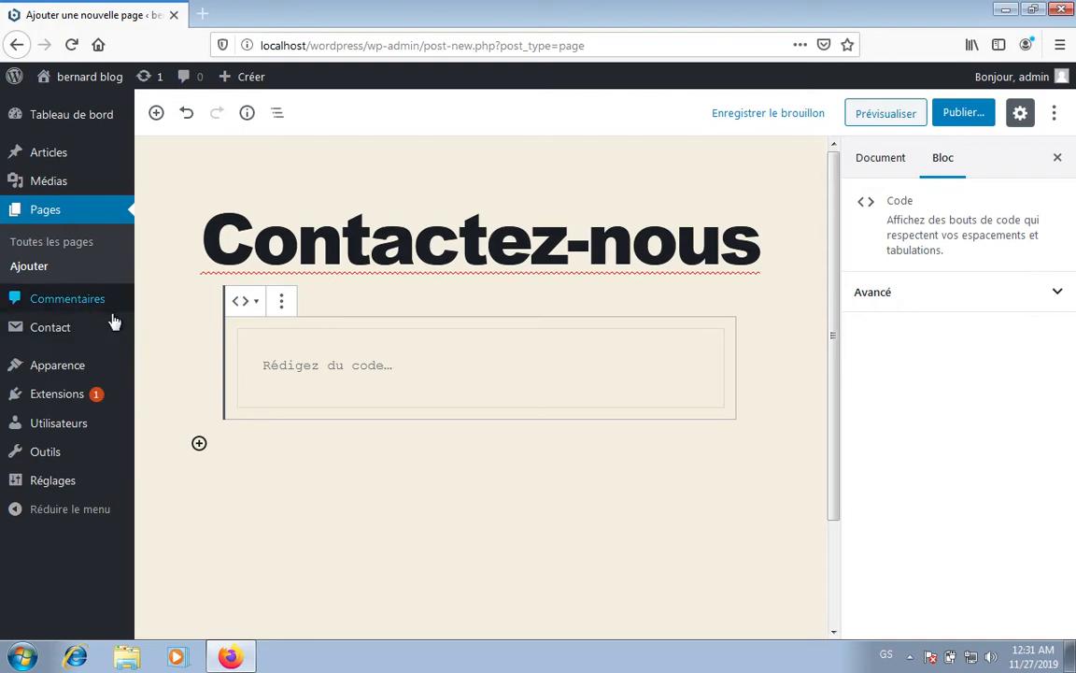
Open the list of contact forms in a new browser tab and copy the shortcode of "contact 1"
mouse_move(84, 365)
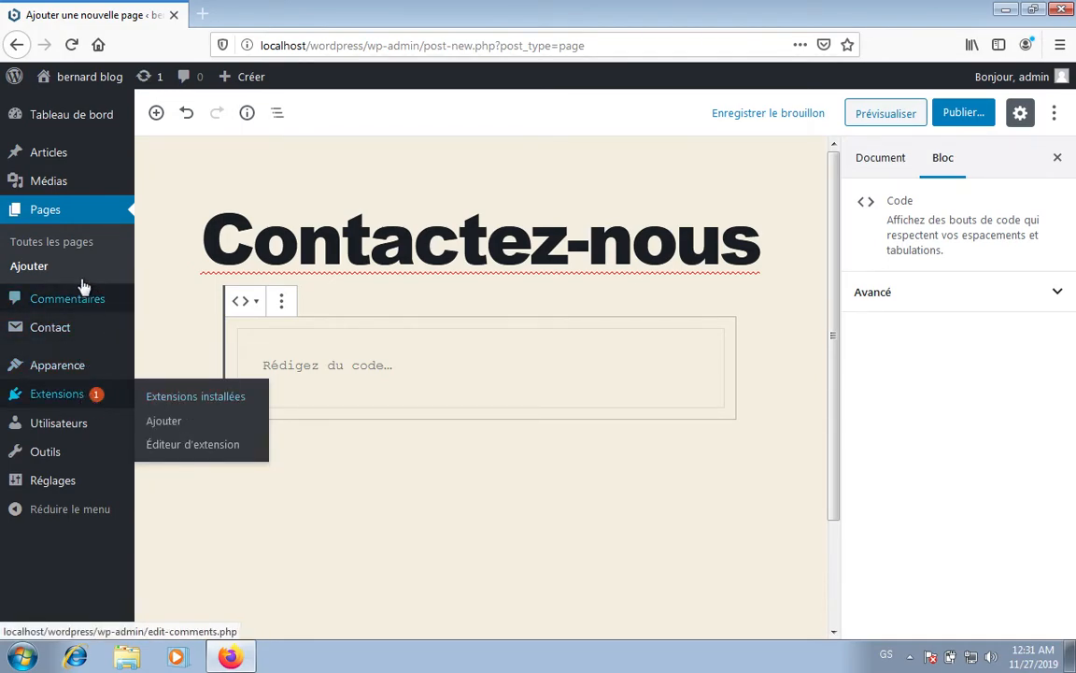
mouse_move(75, 329)
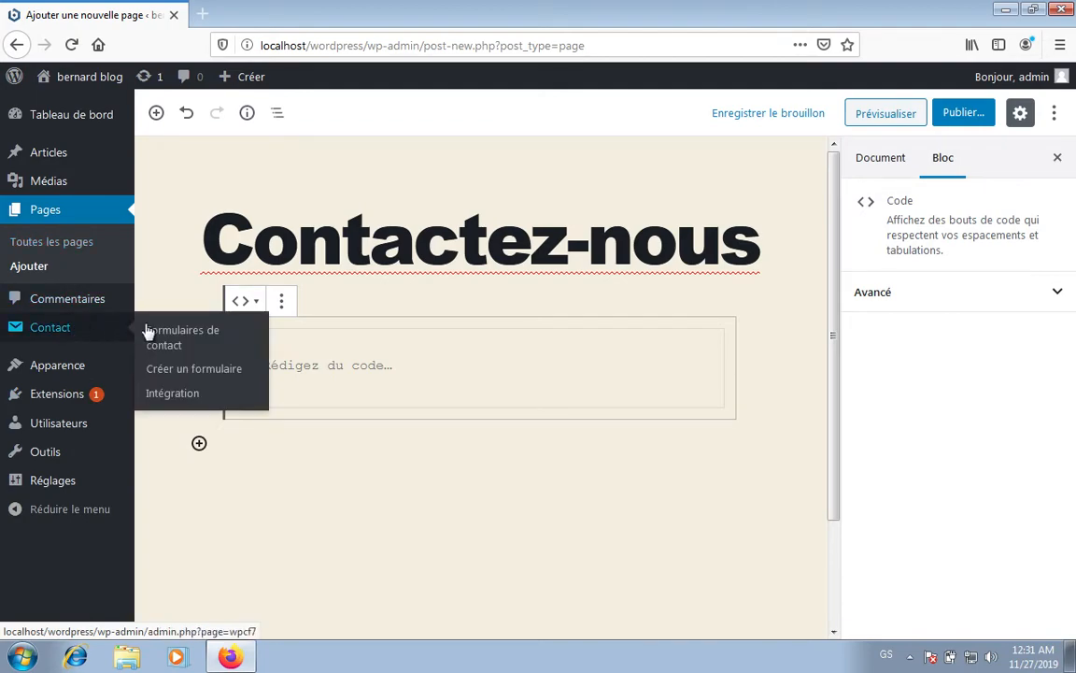
right_click(167, 337)
left_click(199, 343)
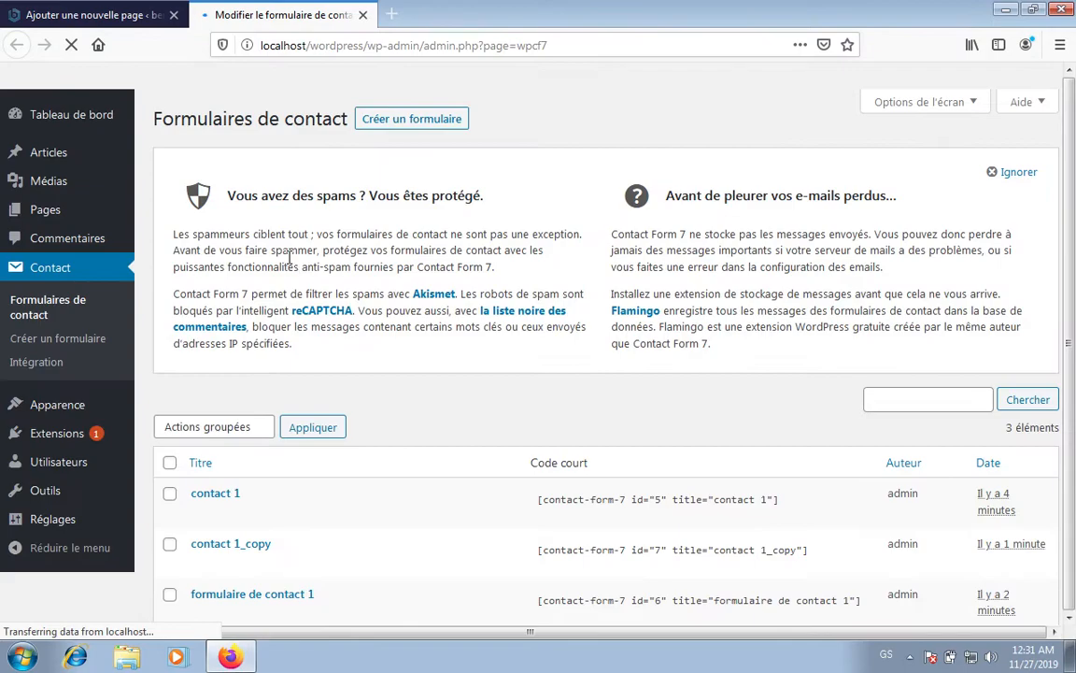
mouse_move(213, 516)
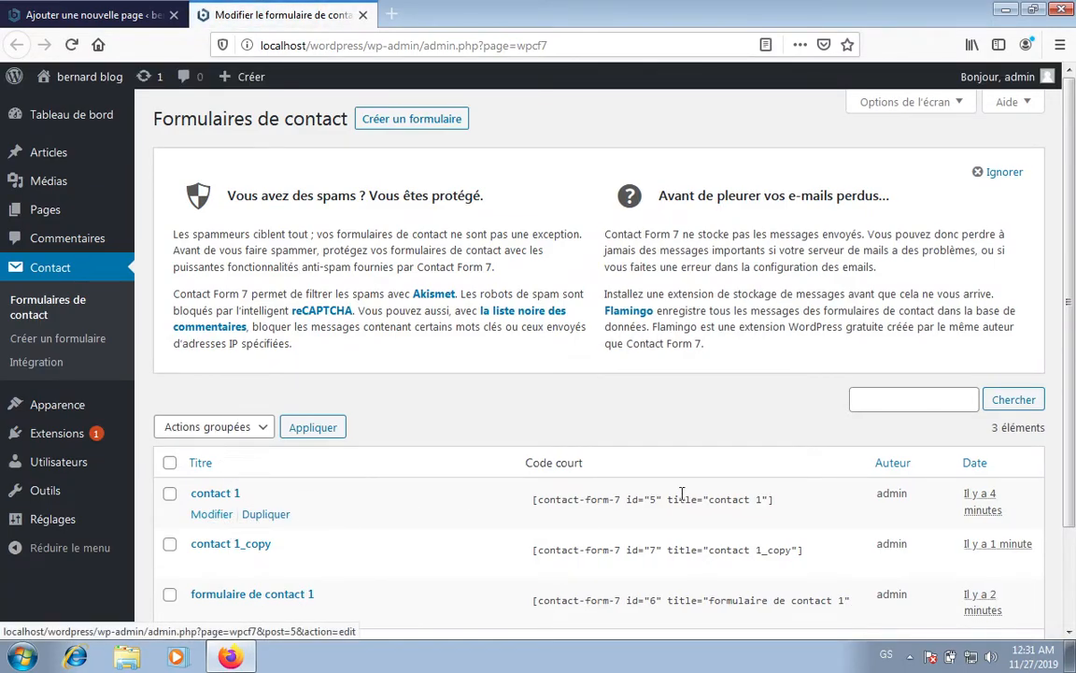
left_click(646, 502)
right_click(646, 502)
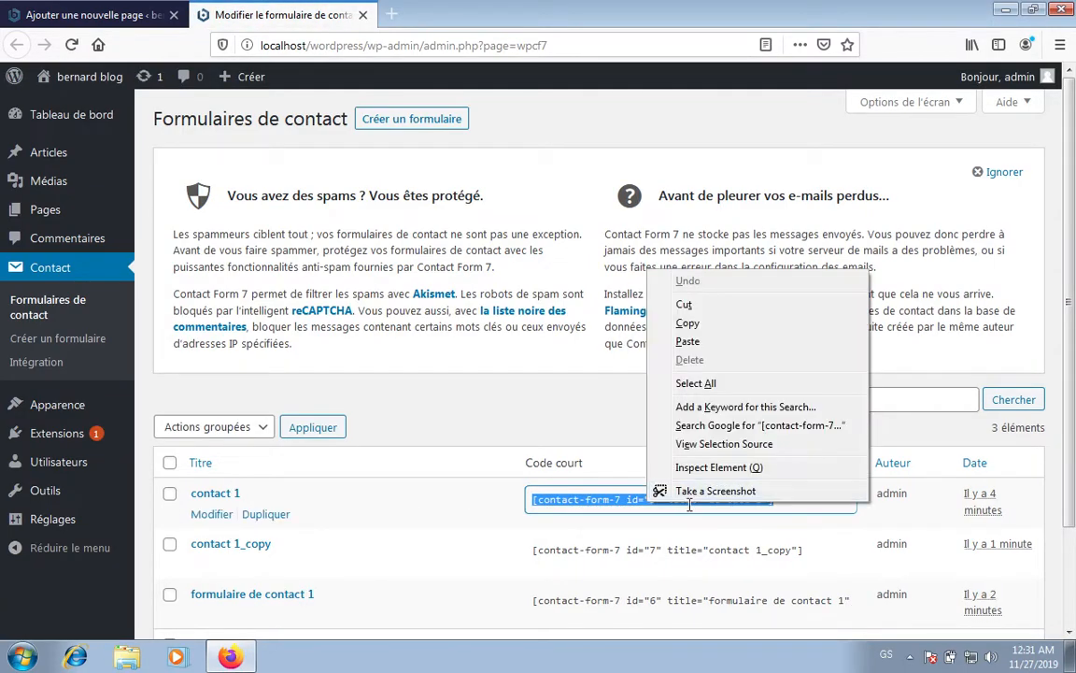
left_click(696, 323)
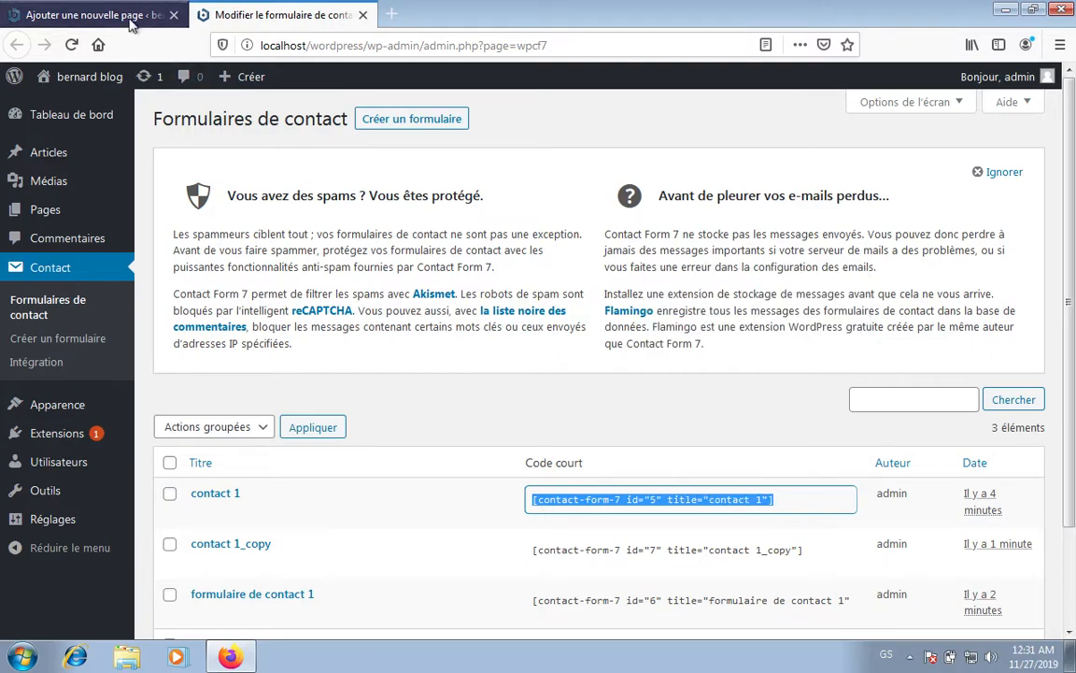
Return to the new page and paste the "contact 1" shortcode into its Code block
left_click(121, 19)
left_click(406, 355)
right_click(407, 355)
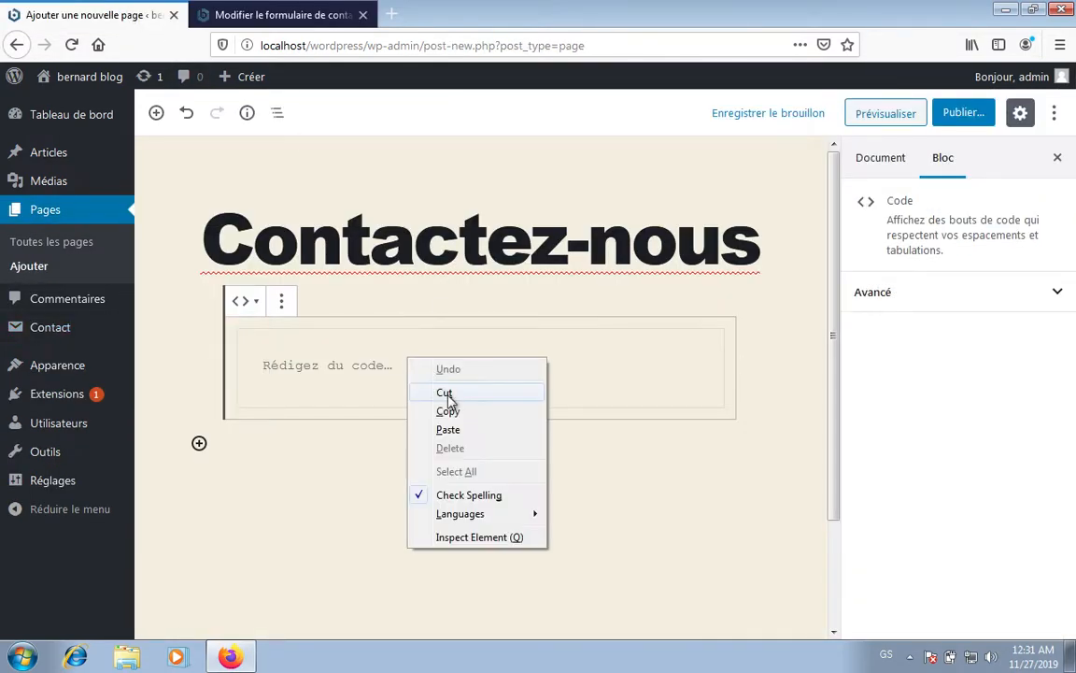
left_click(447, 430)
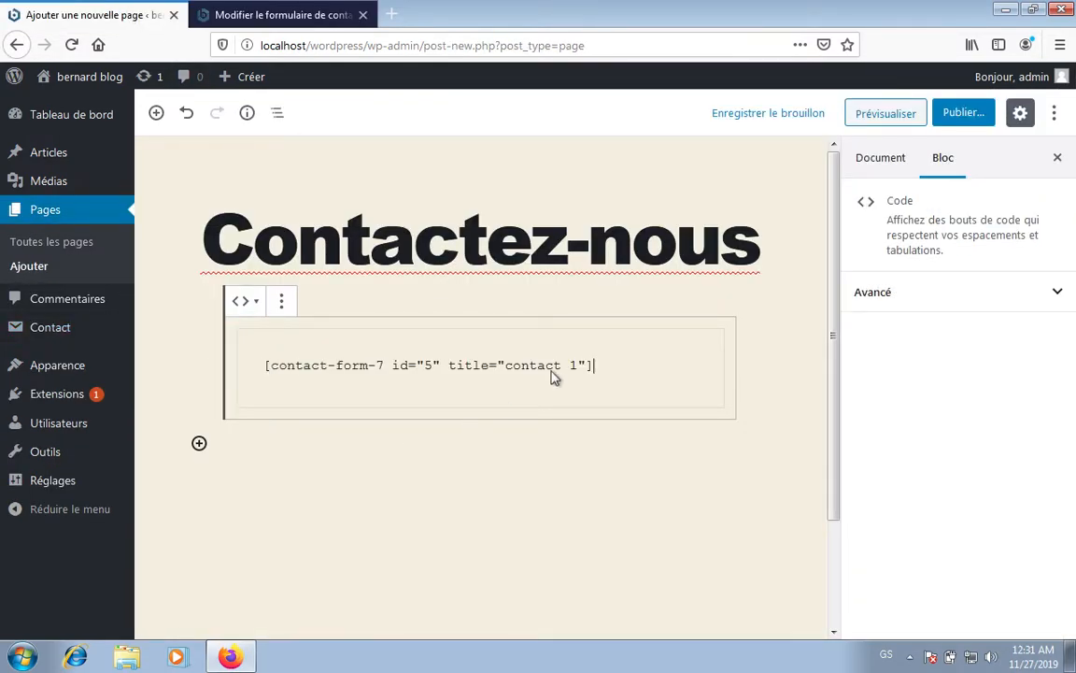
Publish the "Contactez-nous" page and close the publication summary
left_click(957, 121)
left_click(971, 121)
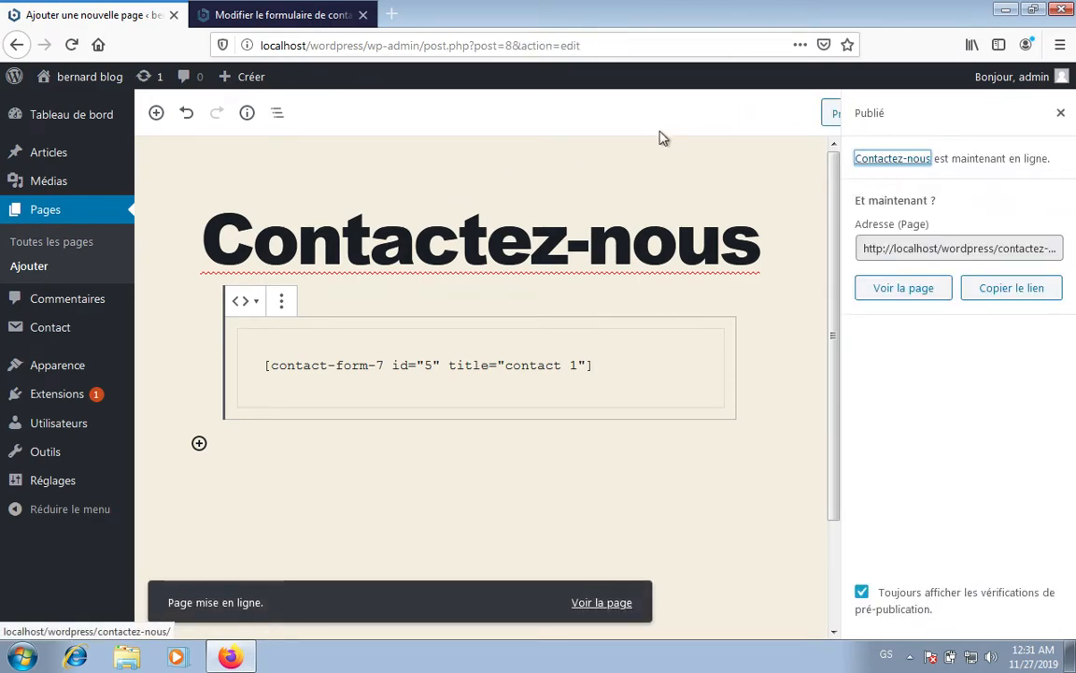
left_click(1061, 113)
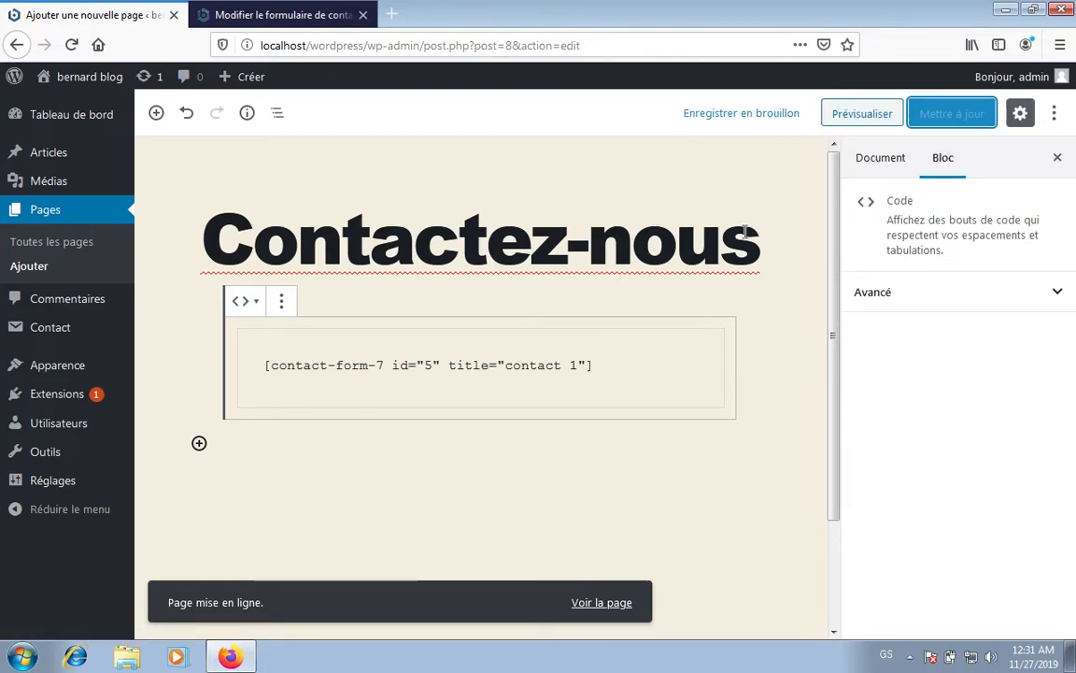
Change the page title to "Contactez-nous ici" and update the published page
scroll(776, 307, "down", 2)
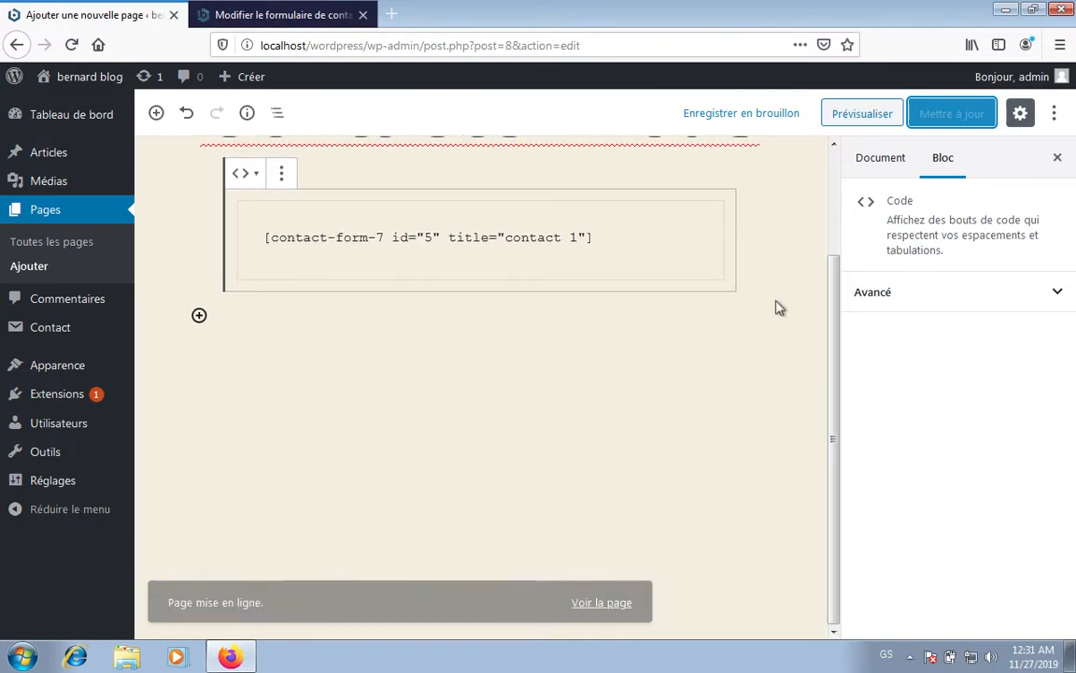
scroll(783, 260, "up", 2)
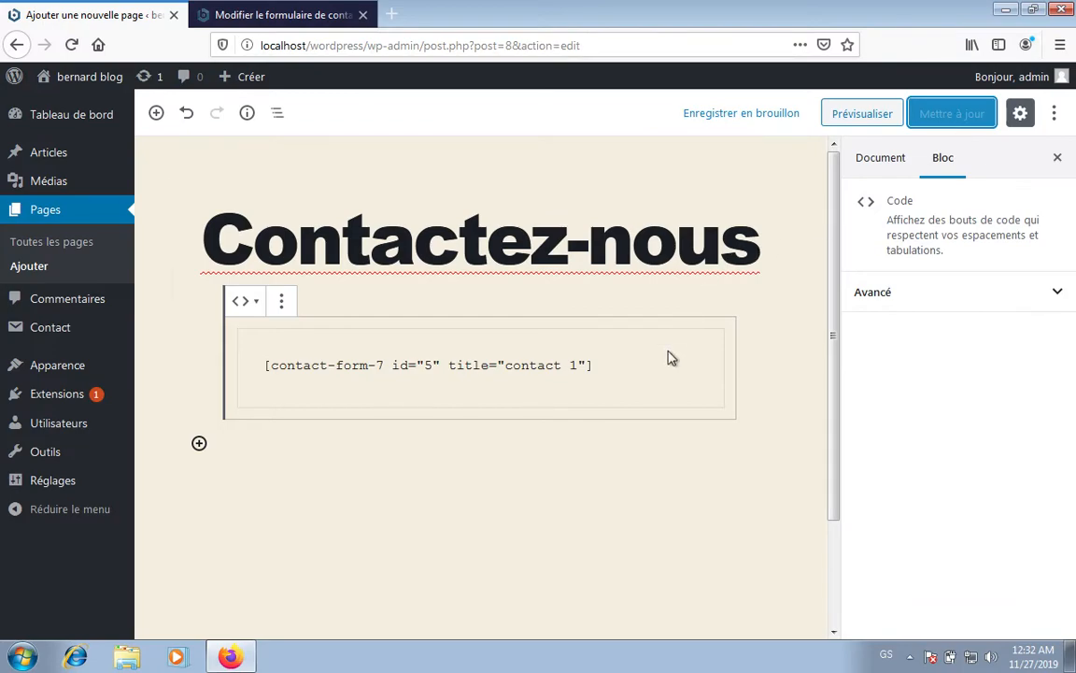
left_click(761, 250)
type("ici")
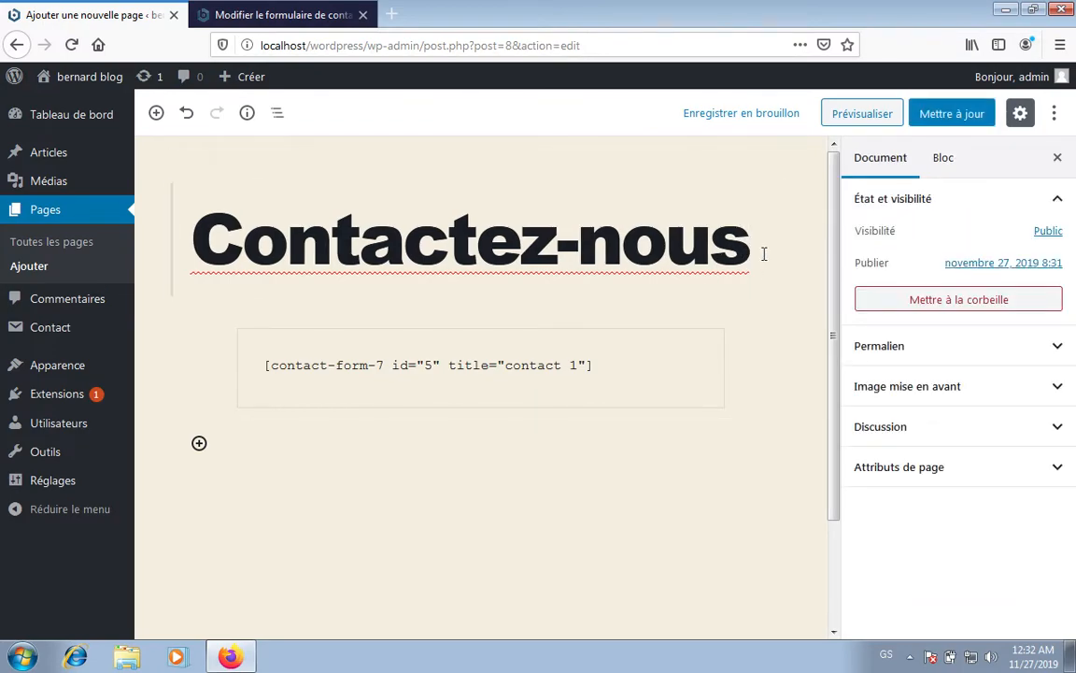
left_click(971, 118)
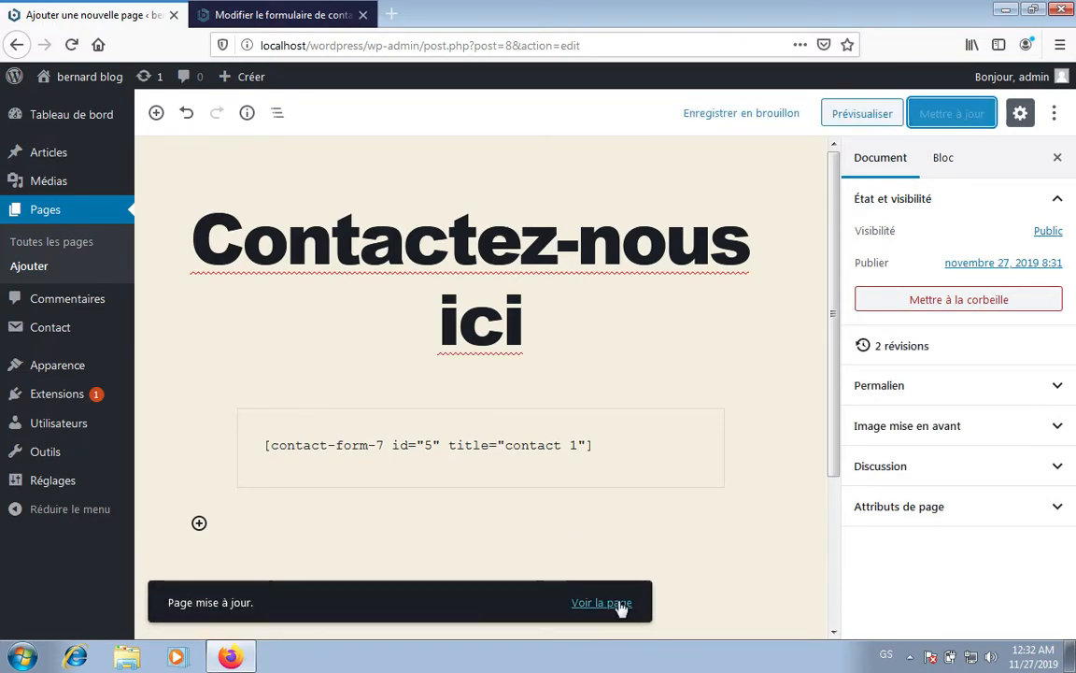
View the published "Contactez-nous ici" page and check how the contact form shortcode is rendered
left_click(619, 604)
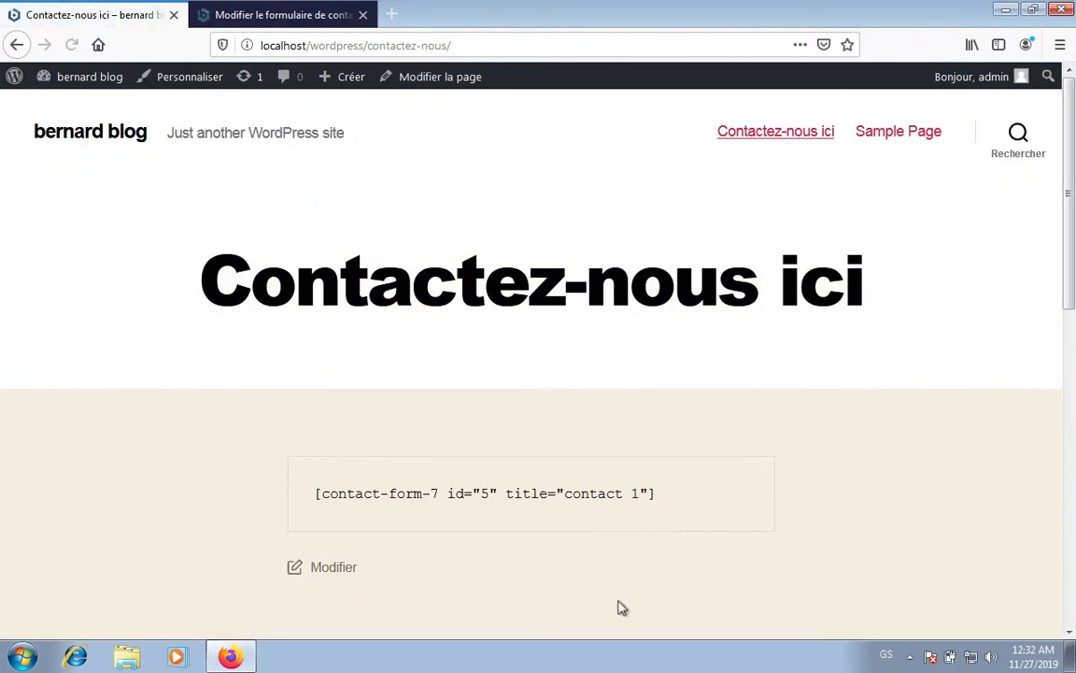
scroll(590, 408, "down", 3)
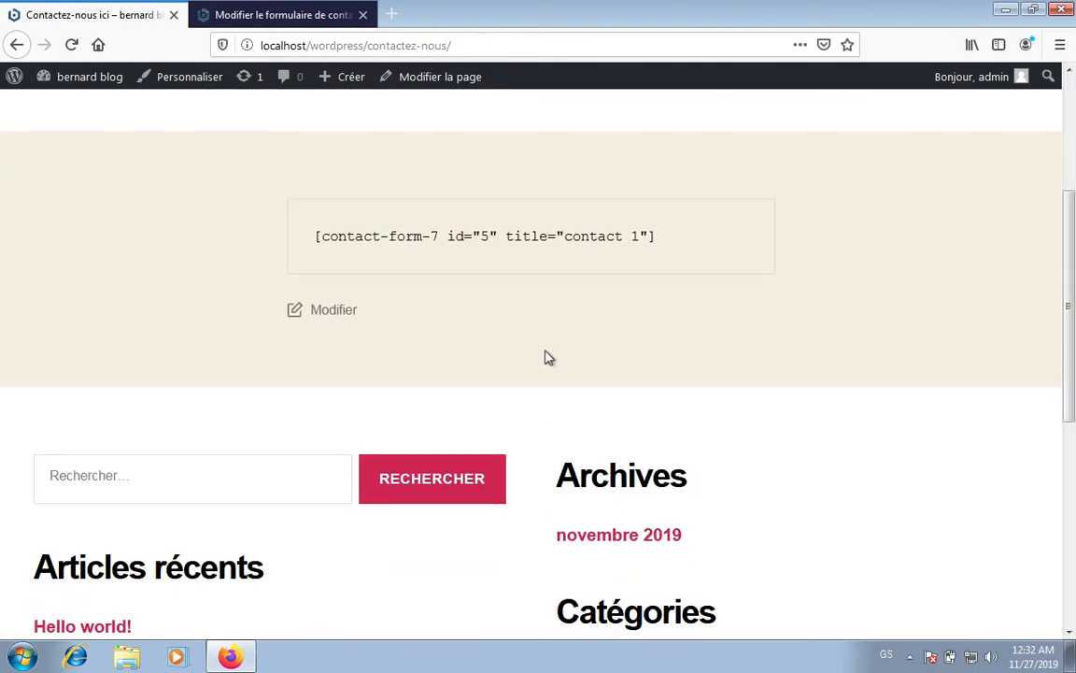
scroll(547, 355, "up", 2)
Reopen the page for editing, insert a Code court block above the Code block and paste the "contact 1" shortcode into it
left_click(336, 483)
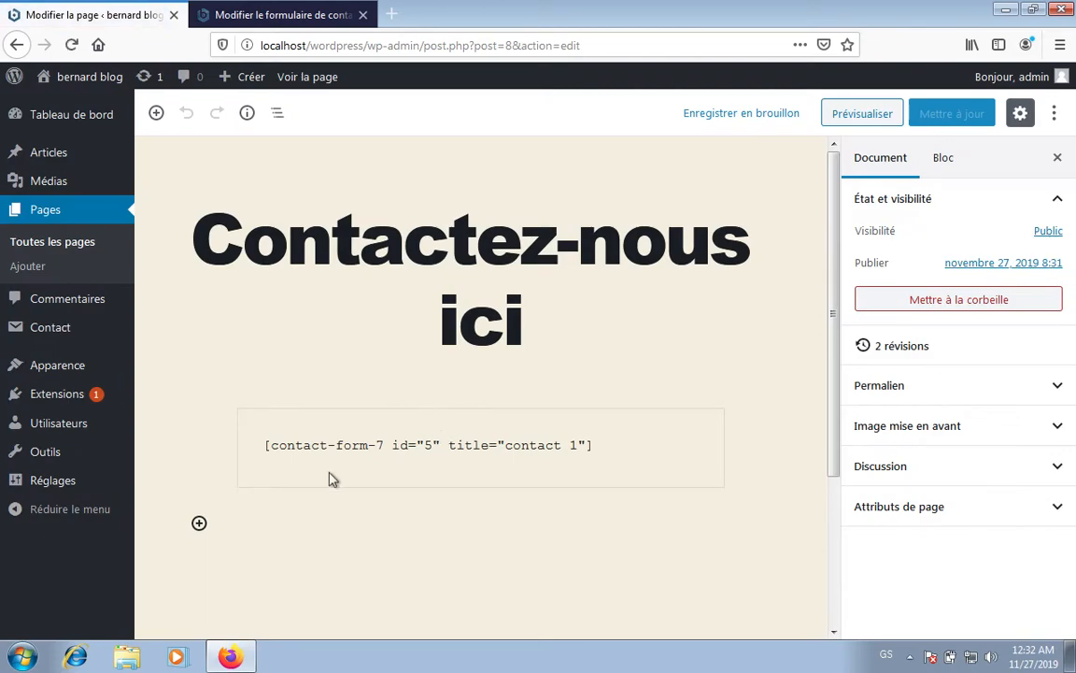
left_click(481, 395)
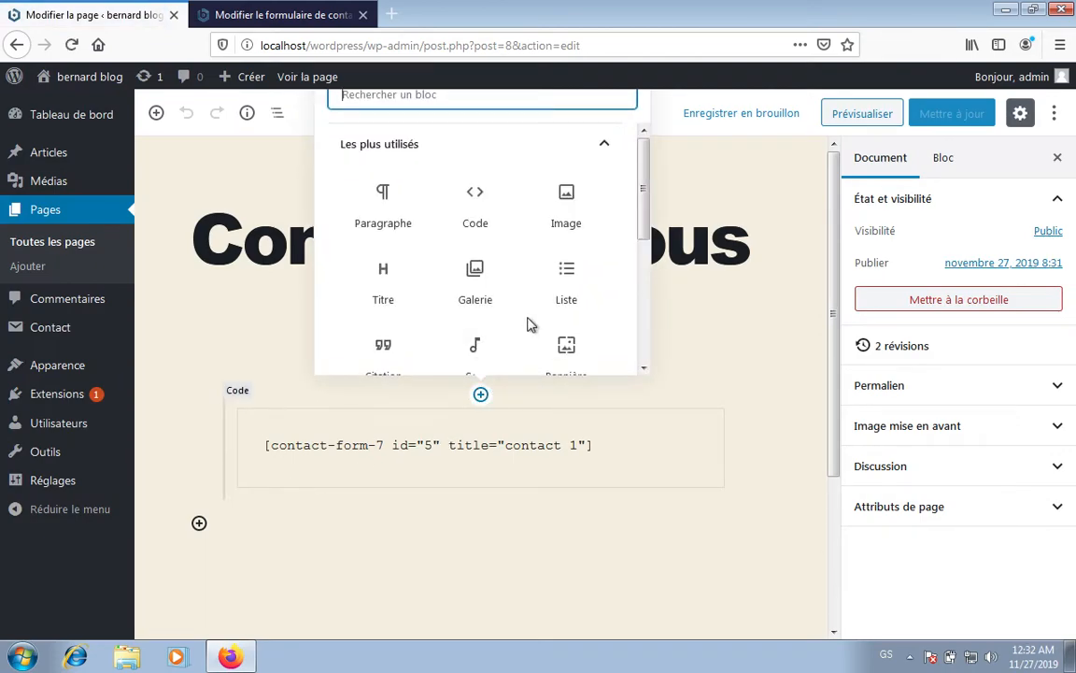
left_click(605, 144)
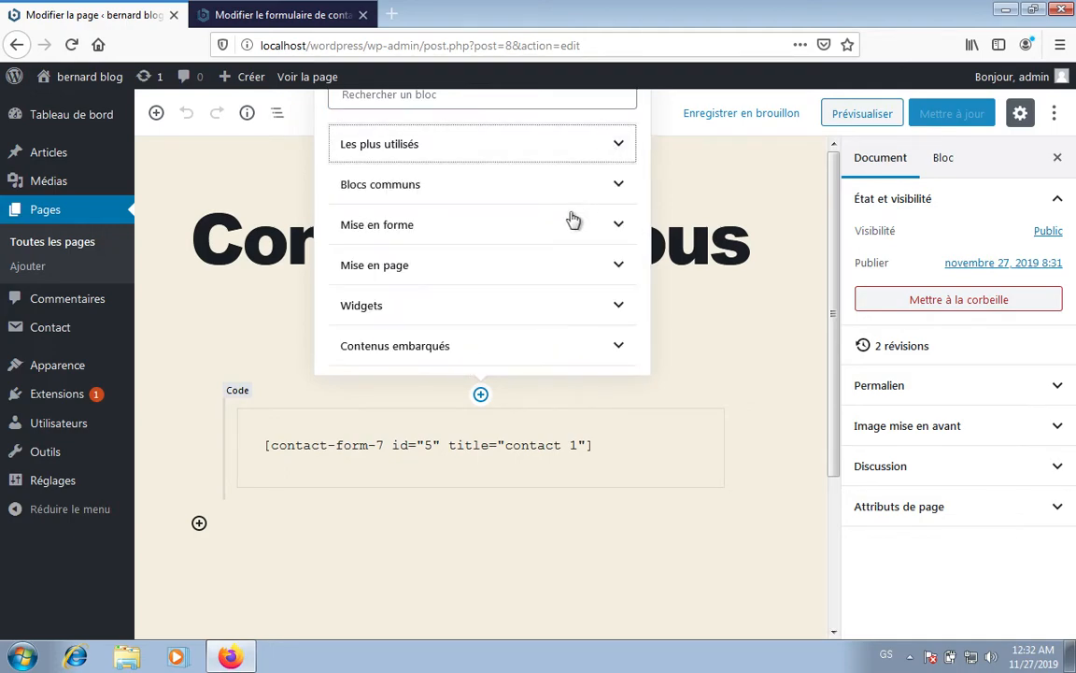
left_click(526, 306)
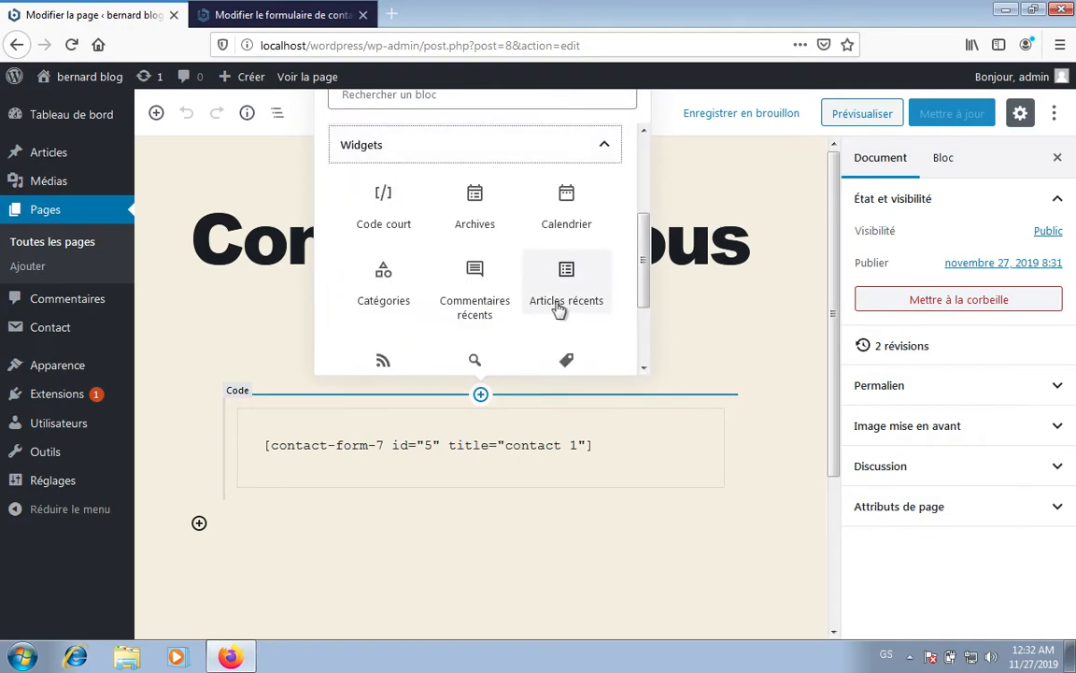
left_click(385, 210)
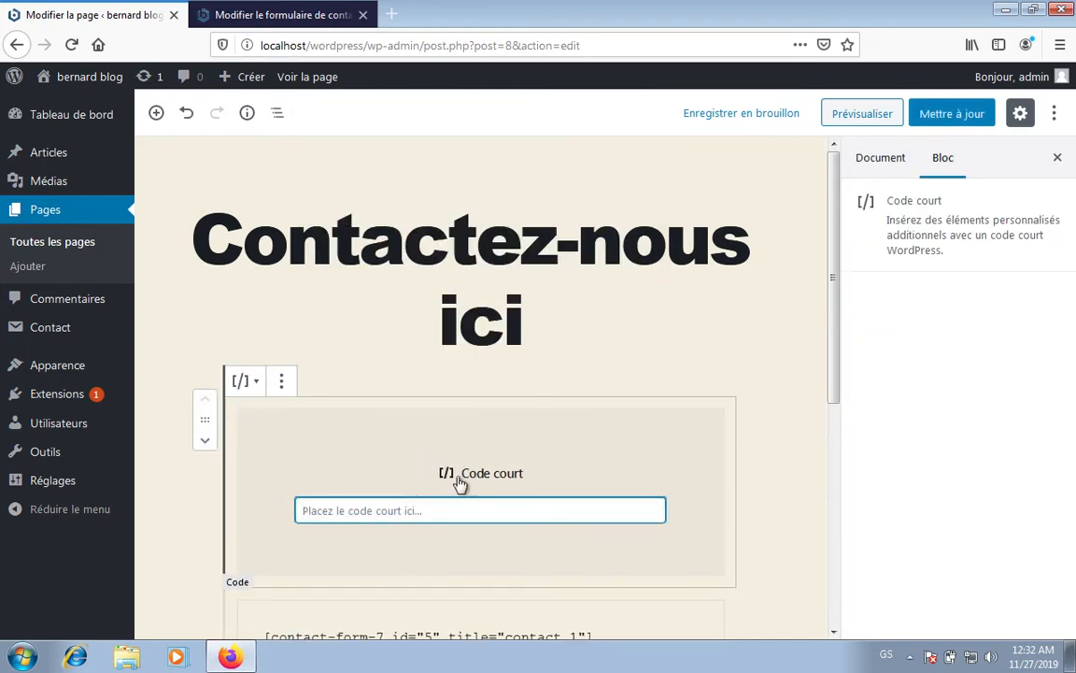
right_click(449, 507)
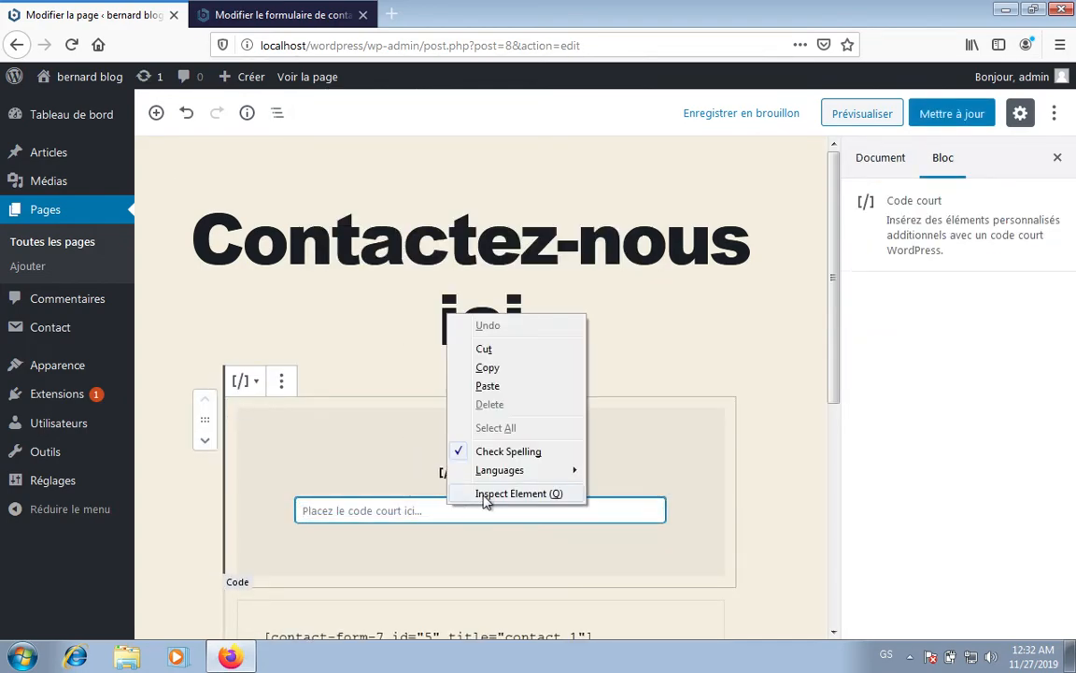
left_click(516, 386)
Remove the old Code block containing the "contact 1" shortcode from beneath the Code court block
scroll(607, 486, "down", 4)
left_click(480, 374)
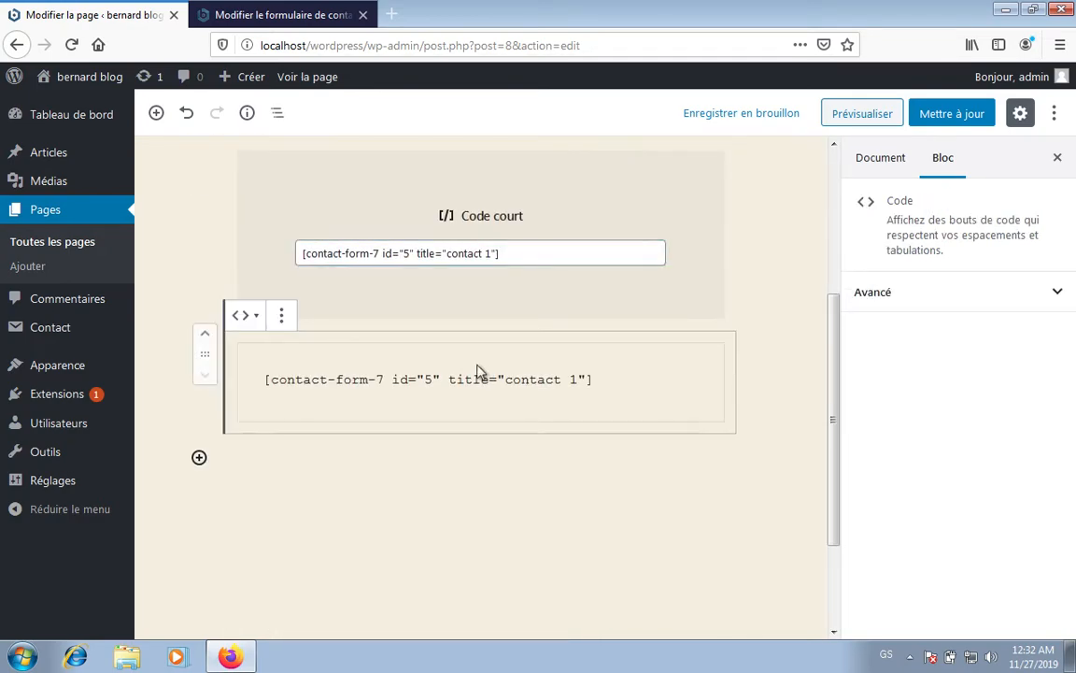
left_click(282, 318)
left_click(344, 563)
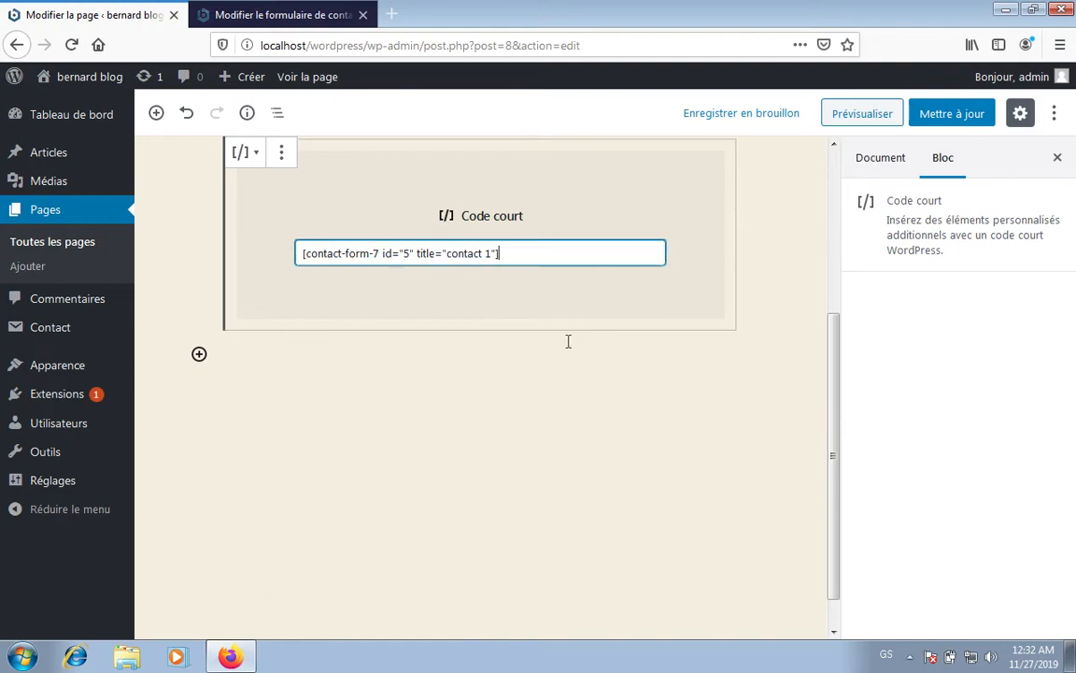
Update the "Contactez-nous ici" page and view it on the site to check the contact form's fields
left_click(958, 122)
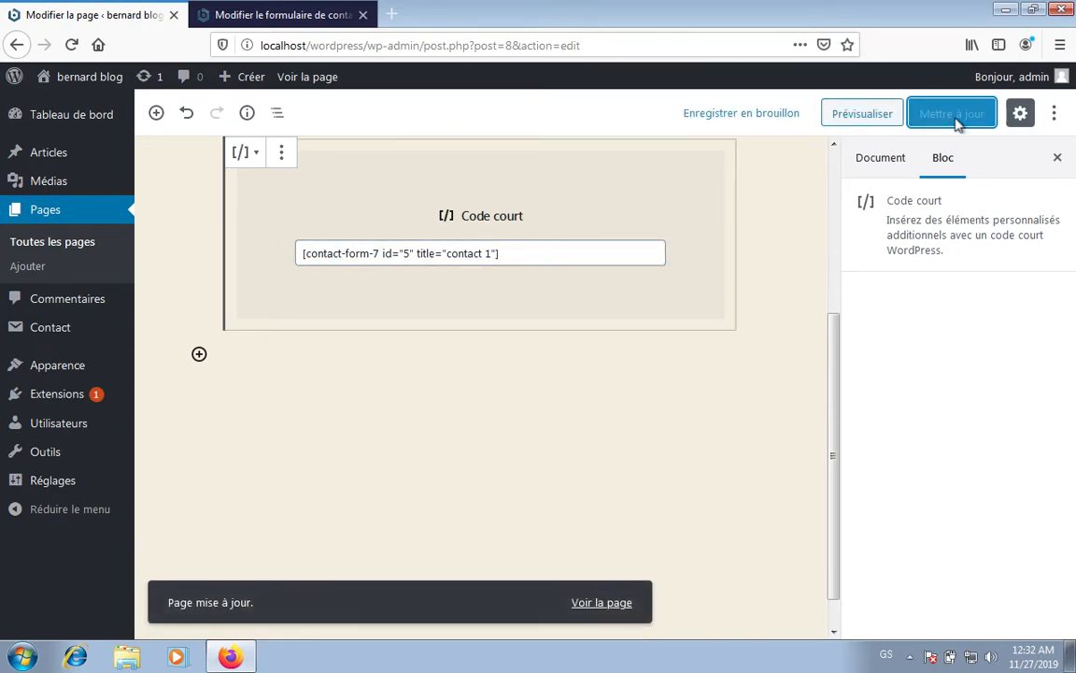
left_click(602, 603)
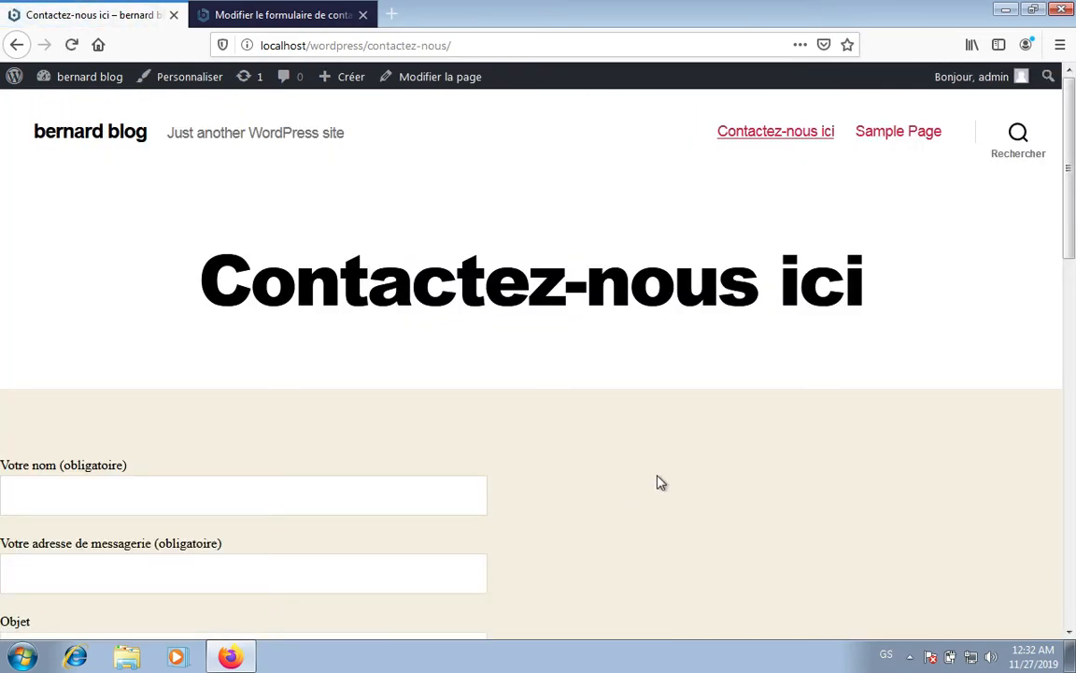
scroll(669, 477, "down", 5)
scroll(669, 478, "up", 3)
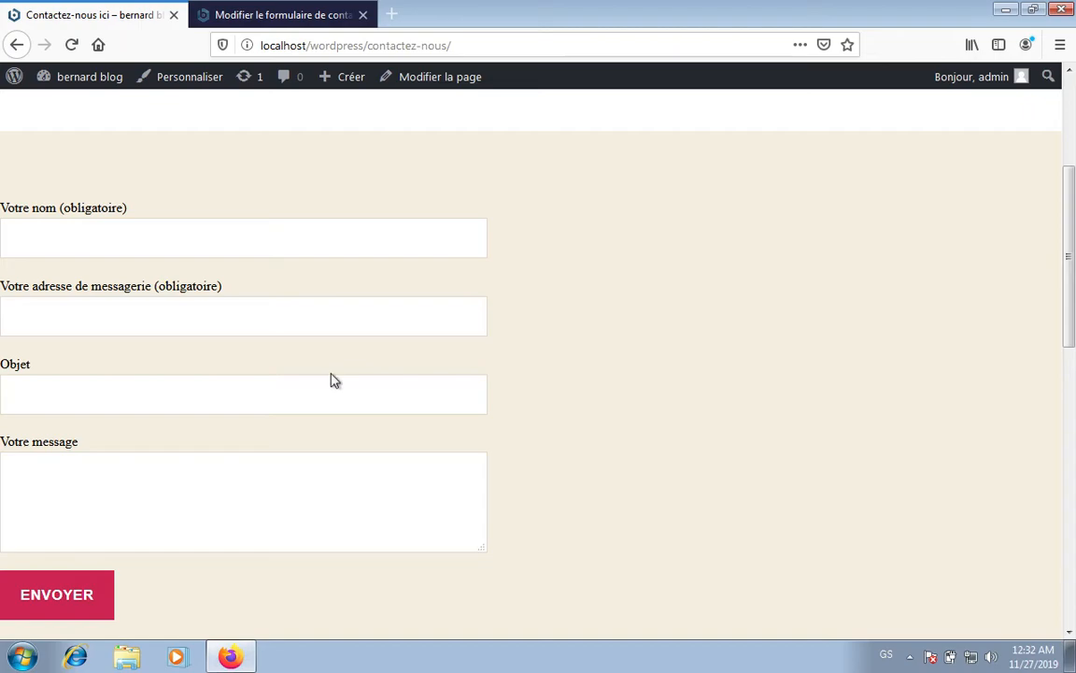
scroll(331, 379, "up", 3)
scroll(334, 380, "down", 2)
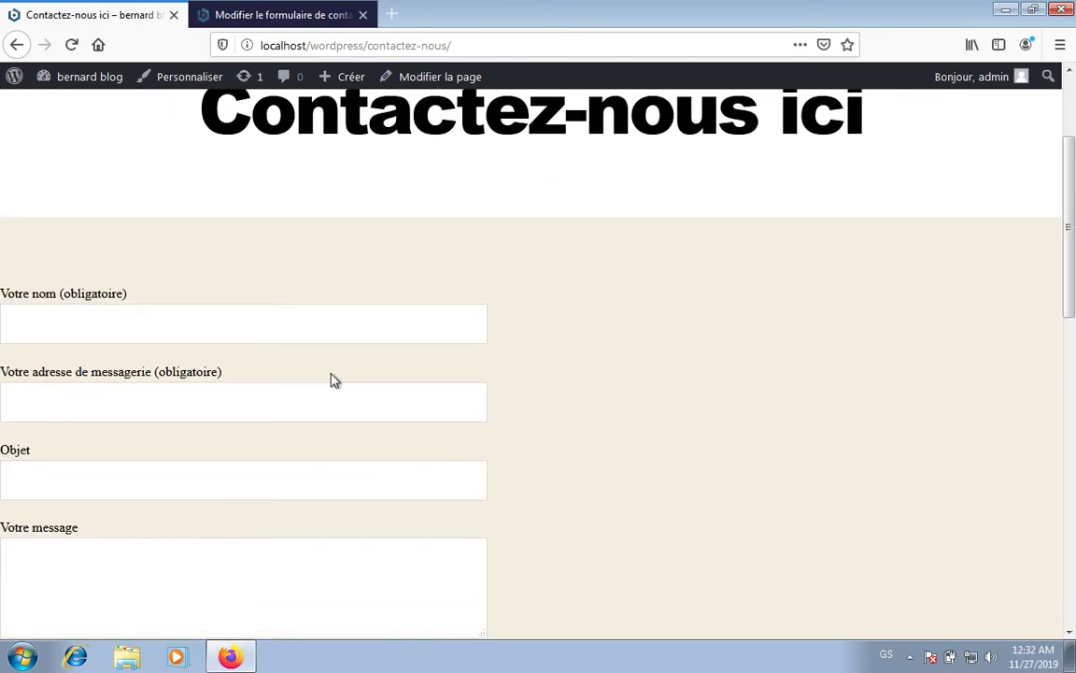
Fill in the contact form's name and e-mail fields with dummy text, the subject with "dfdfdf" and the message with "dffdfdfd"
scroll(334, 380, "down", 2)
left_click(277, 141)
type("dfdfdf")
left_click(209, 240)
type("fdfdf")
left_click(187, 307)
type("dfdfdf")
left_click(152, 418)
type("dffdfdfd")
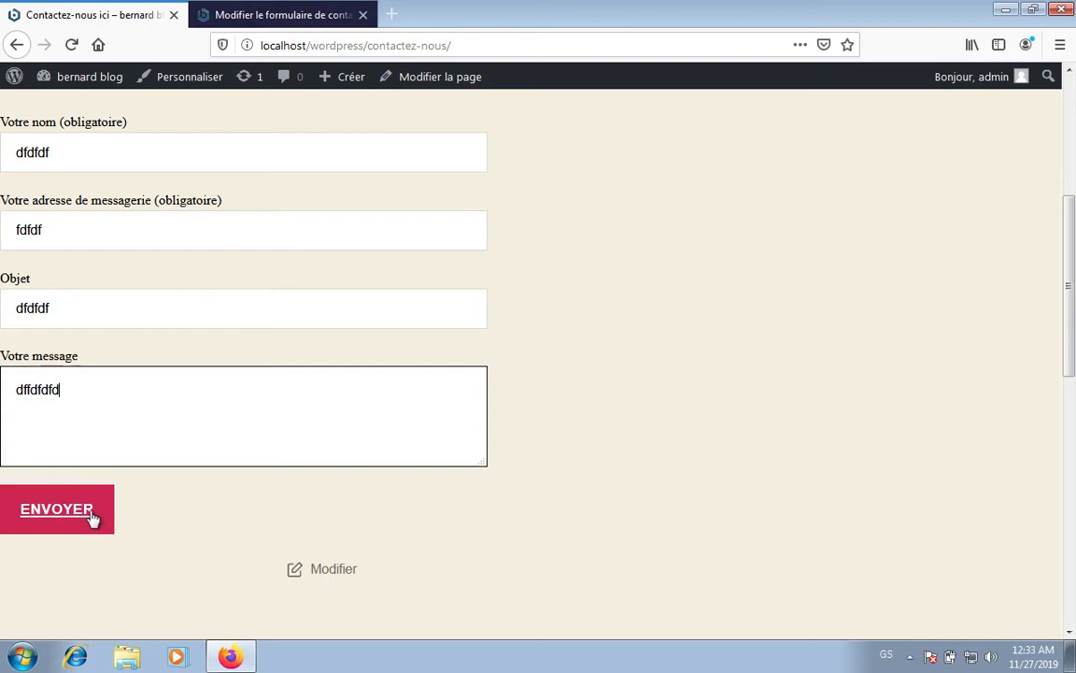